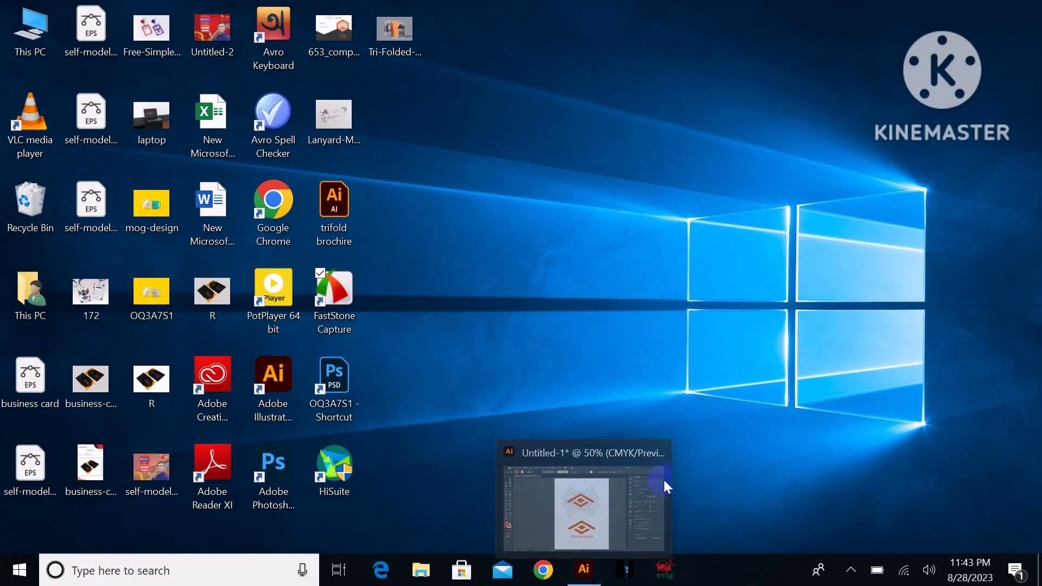
- Bring Illustrator back and inspect the finished orange diamond logo with its 'CREATIVE DESIGN' text
{"action": "left_click", "coordinate": [584, 571]}
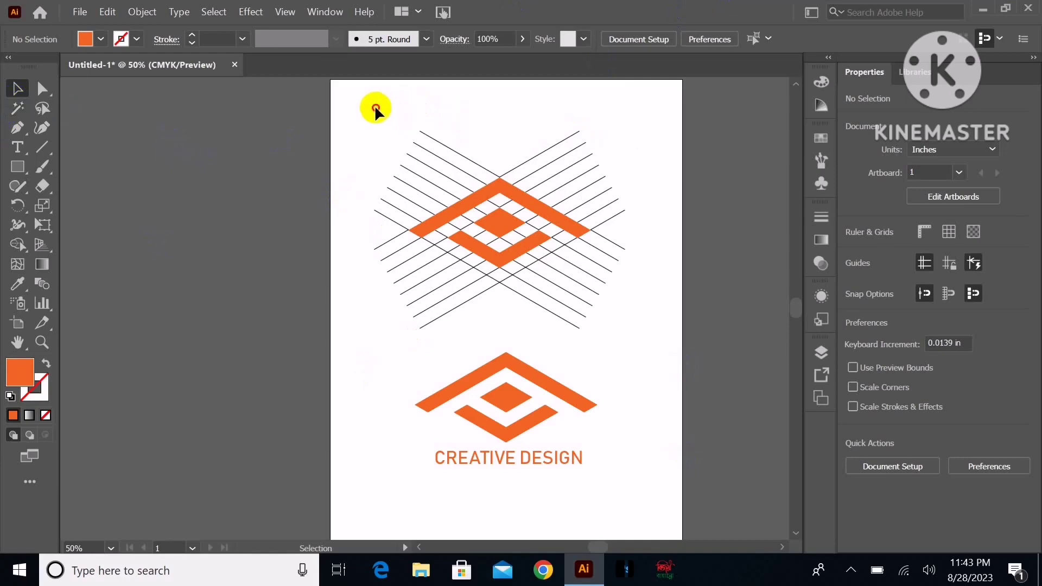
{"action": "left_click_drag", "start_coordinate": [375, 105], "coordinate": [634, 500]}
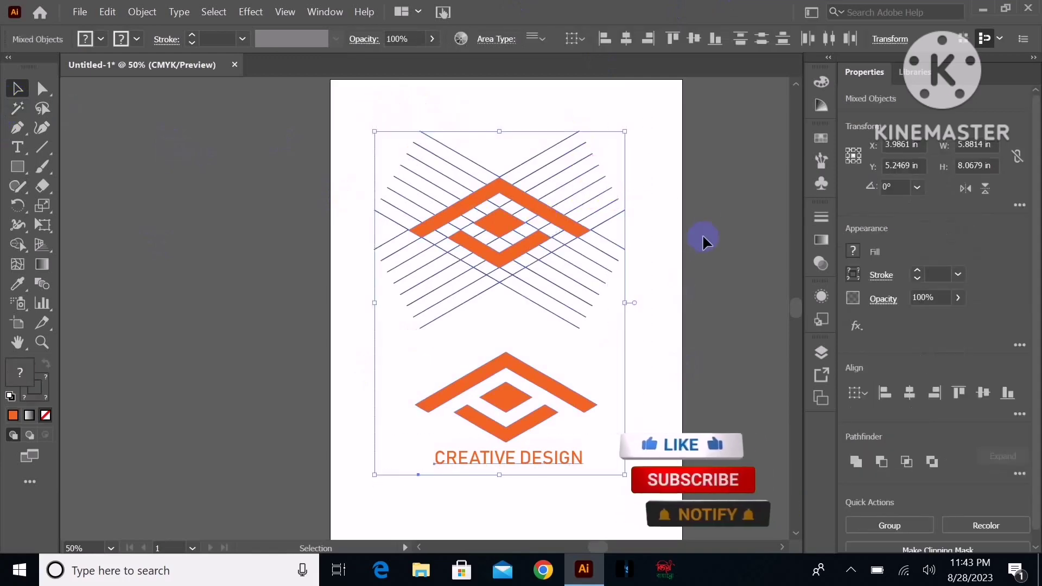
{"action": "left_click", "coordinate": [759, 190]}
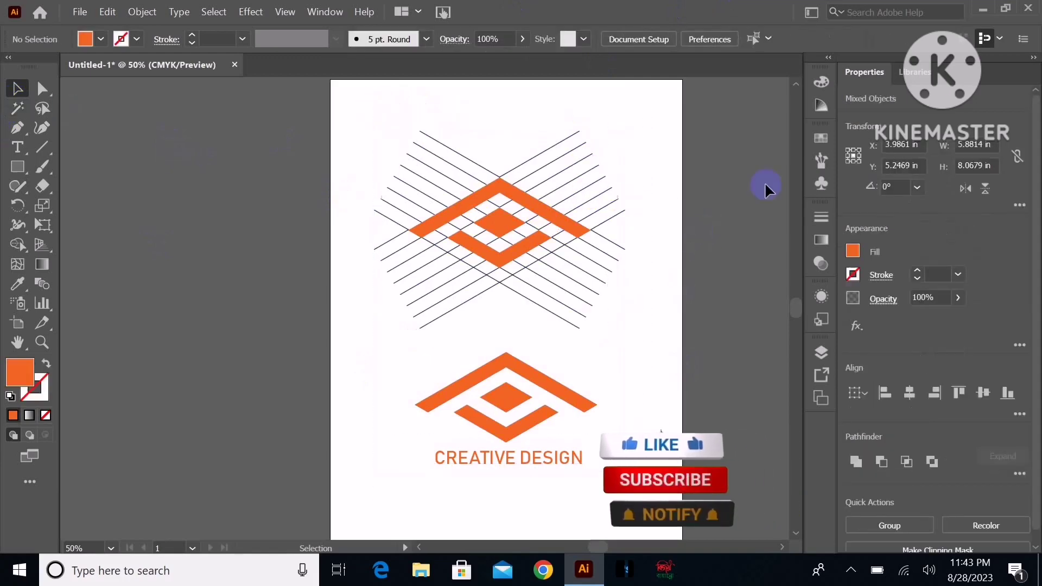
- Create a new blank portrait document at 8.27 × 11.69 inches (Untitled-2)
{"action": "left_click", "coordinate": [79, 11]}
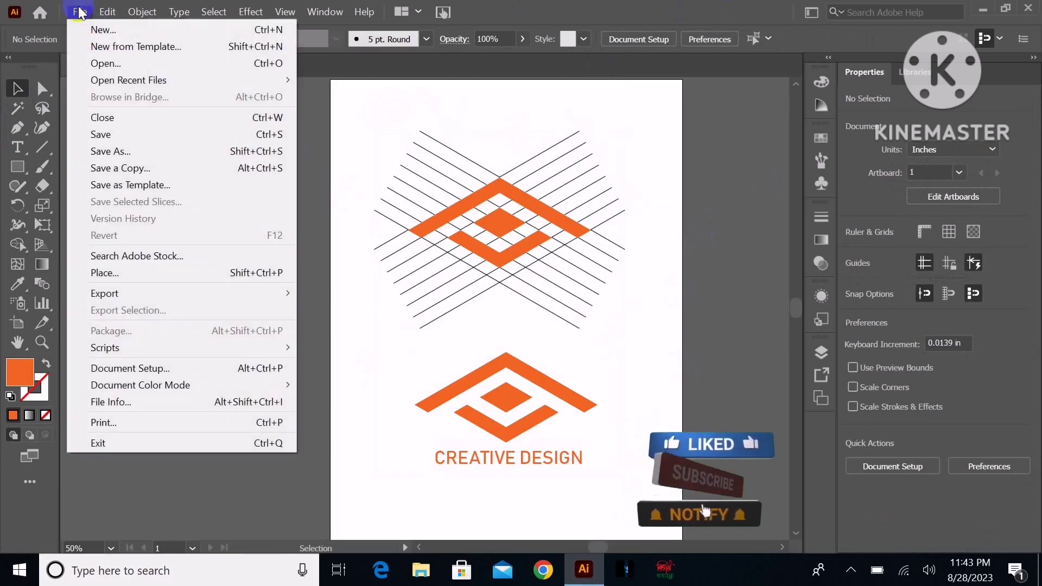
{"action": "left_click", "coordinate": [110, 29]}
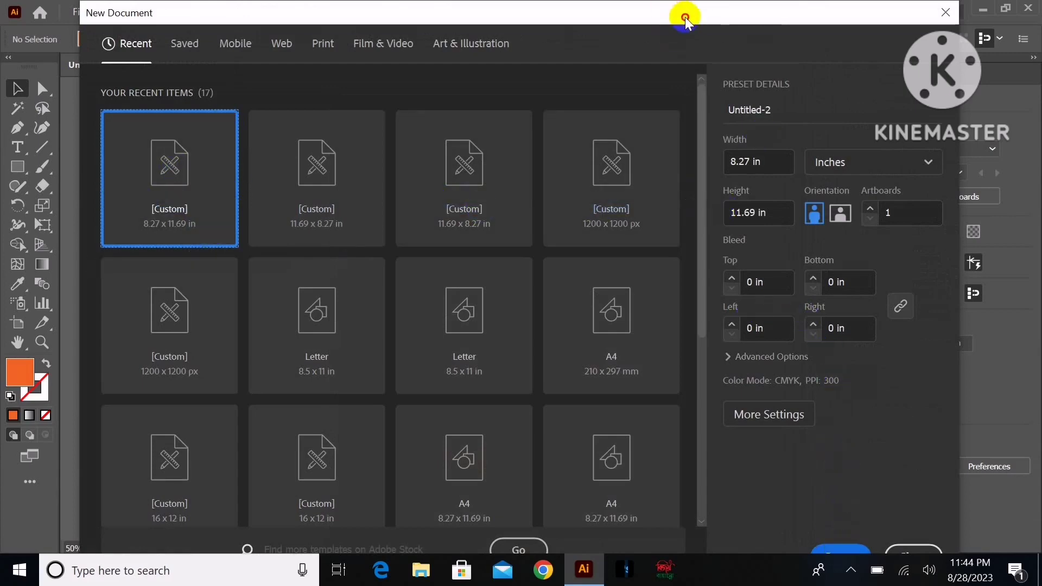
{"action": "left_click_drag", "start_coordinate": [687, 13], "coordinate": [651, 13]}
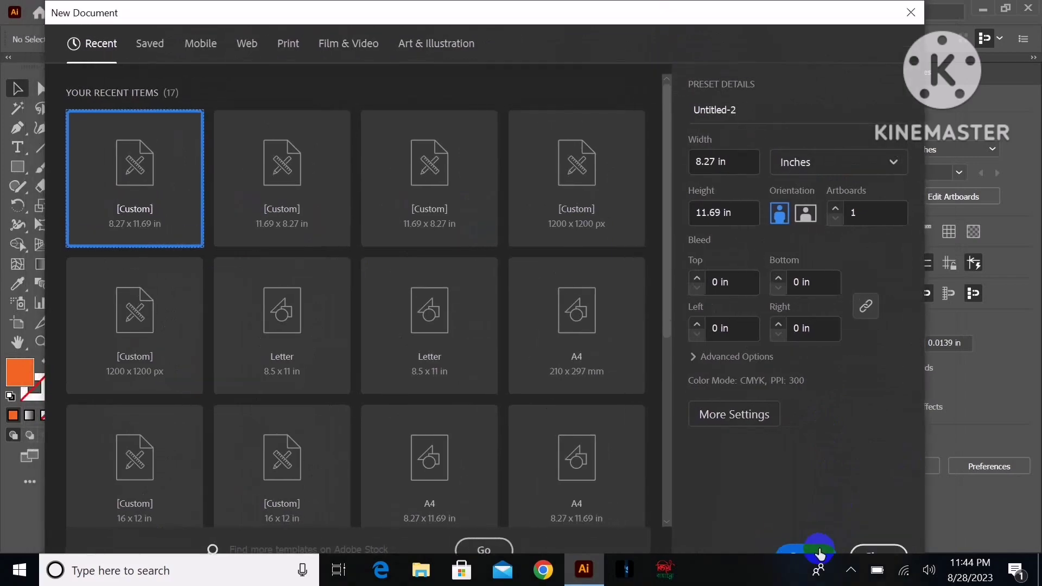
{"action": "left_click", "coordinate": [820, 554]}
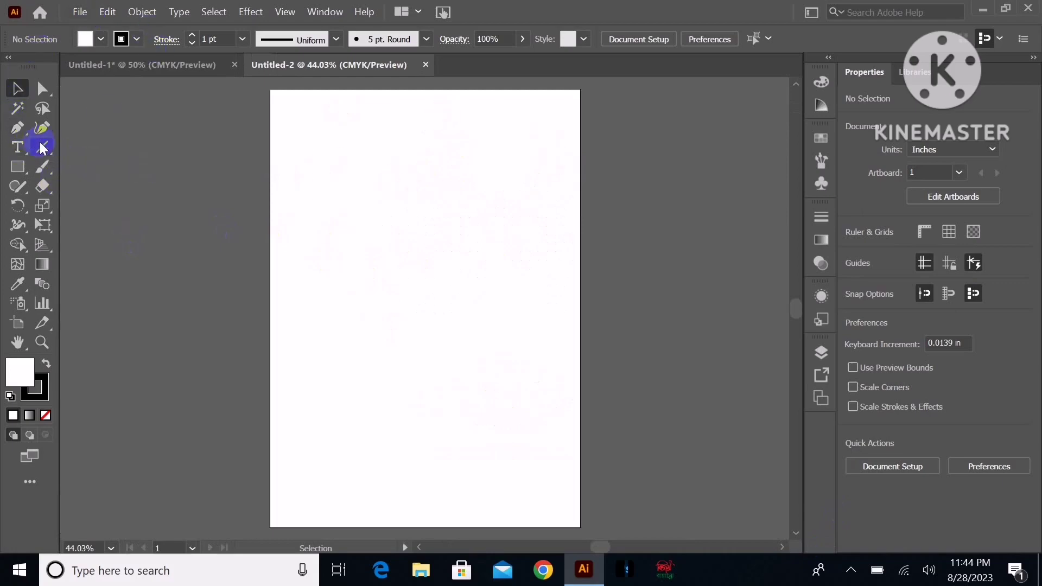
- Set the fill to None and switch to the Pen tool for drawing paths
{"action": "left_click", "coordinate": [101, 39]}
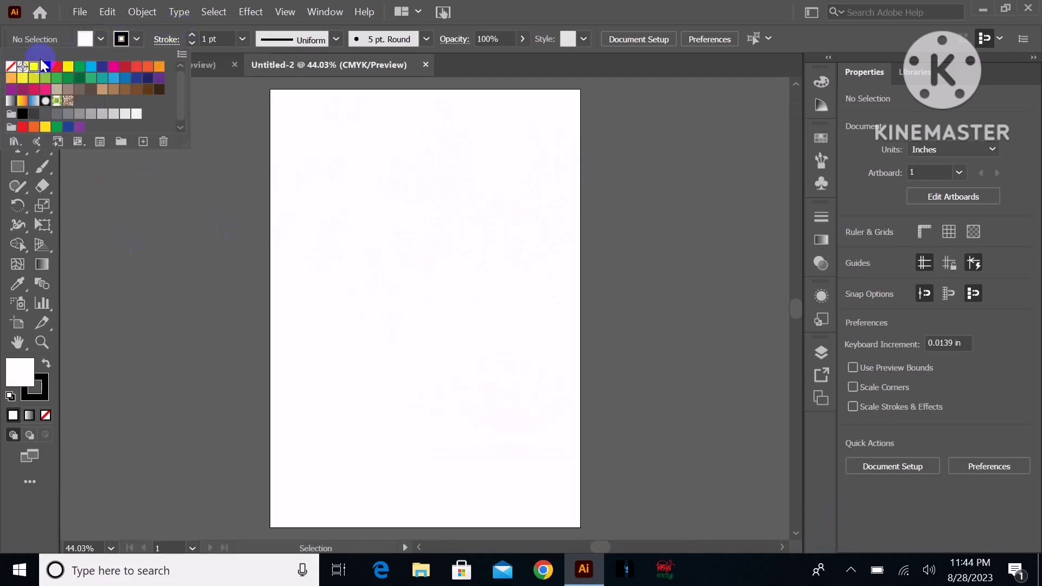
{"action": "left_click", "coordinate": [10, 68]}
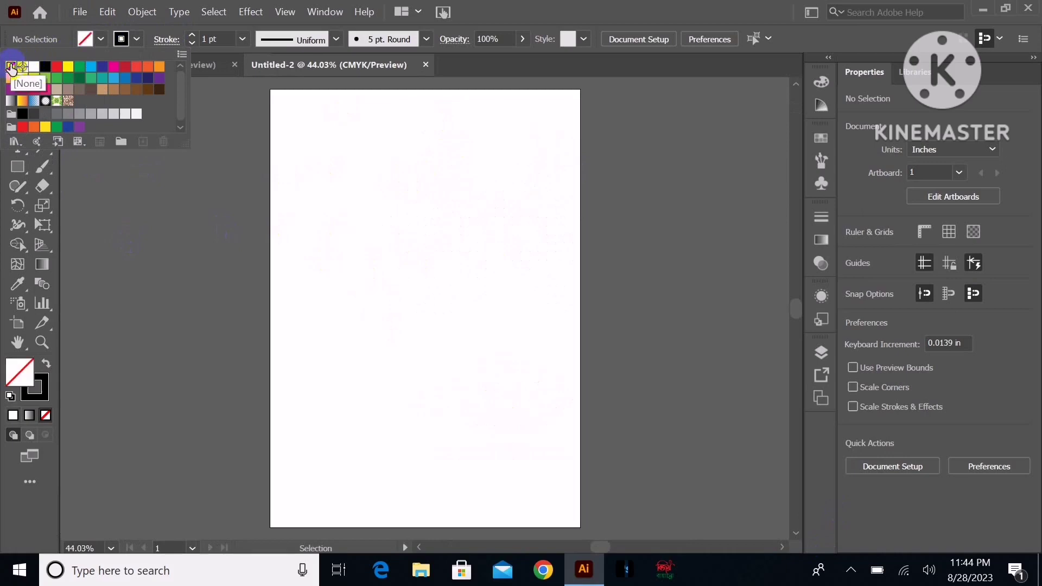
{"action": "left_click", "coordinate": [149, 206]}
{"action": "left_click", "coordinate": [530, 167]}
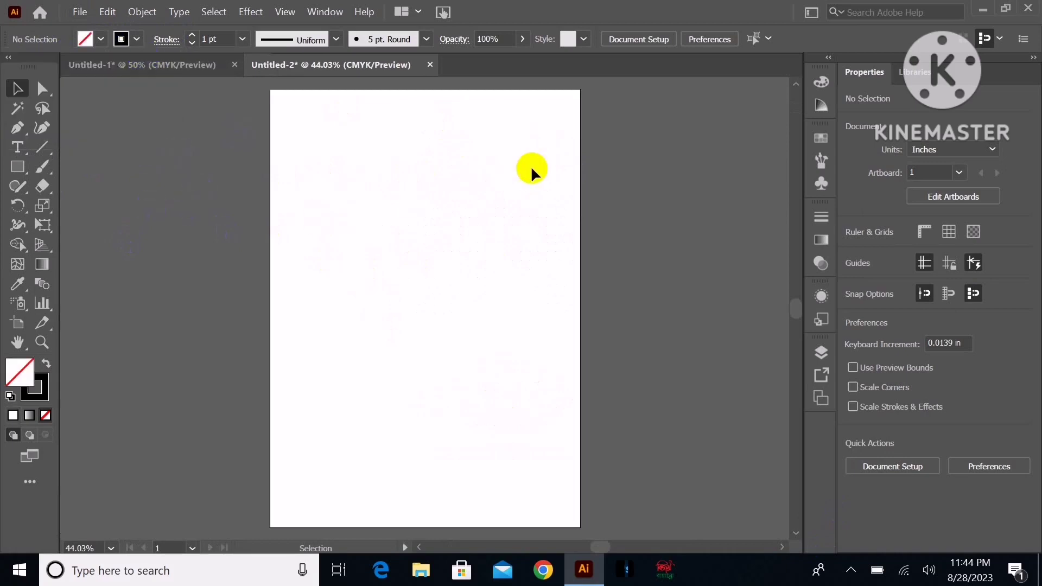
{"action": "left_click", "coordinate": [39, 149]}
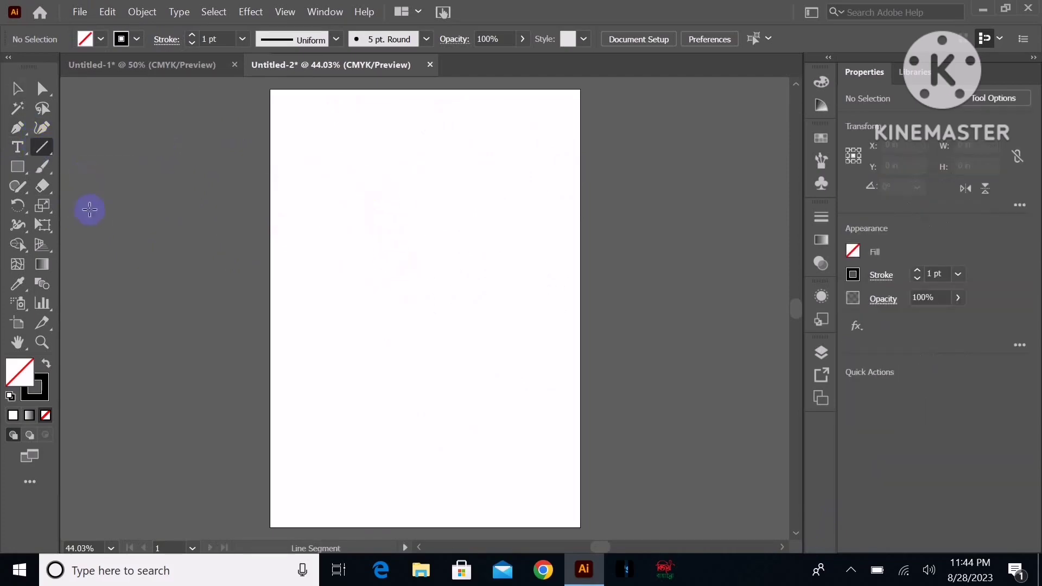
{"action": "left_click", "coordinate": [18, 131]}
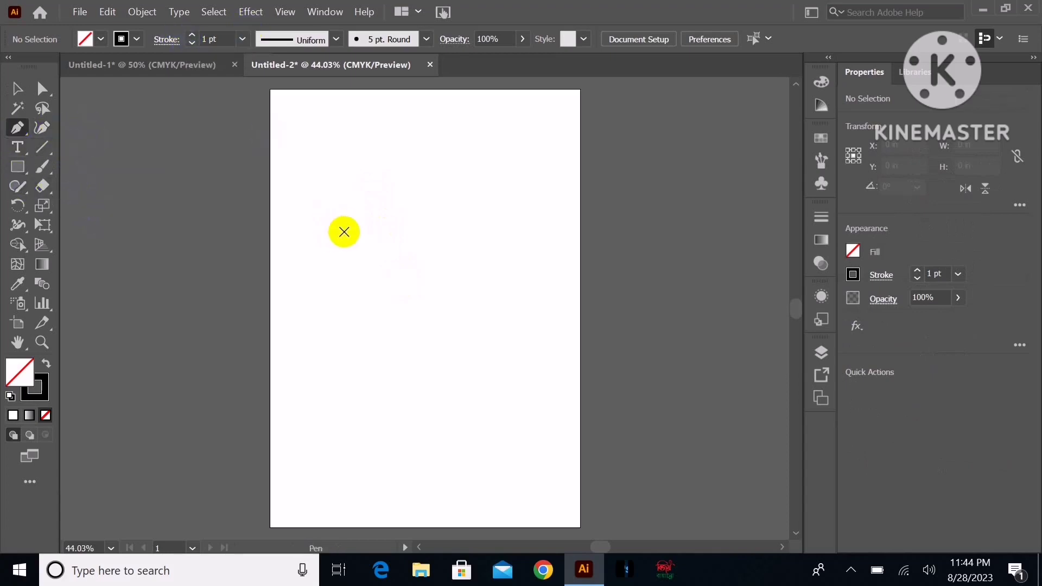
- Draw one tall vertical line with the Pen tool and select it
{"action": "left_click_drag", "start_coordinate": [344, 201], "coordinate": [342, 300]}
{"action": "left_click", "coordinate": [102, 93], "text": "ctrl"}
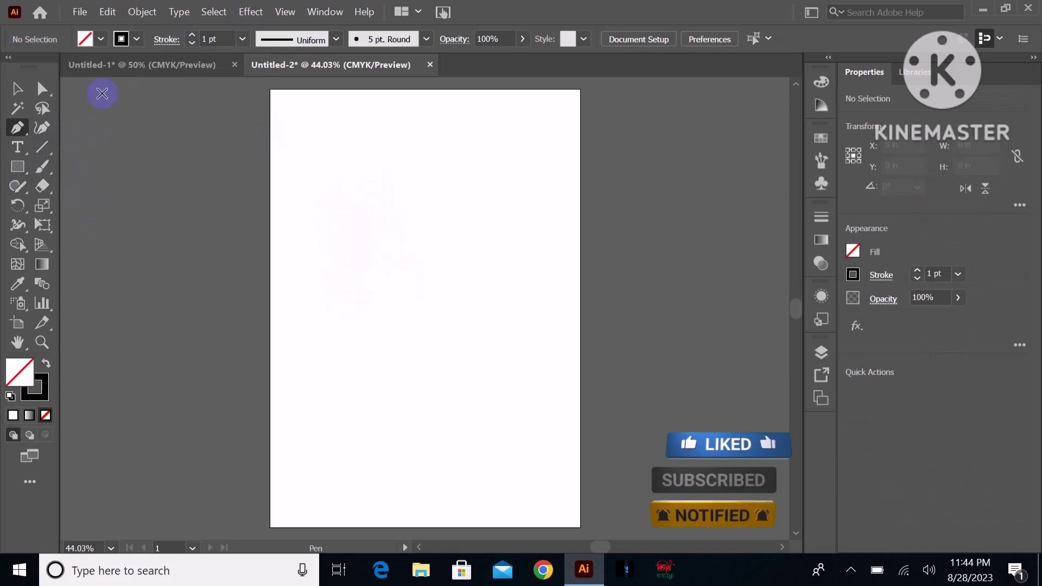
{"action": "left_click", "coordinate": [341, 147]}
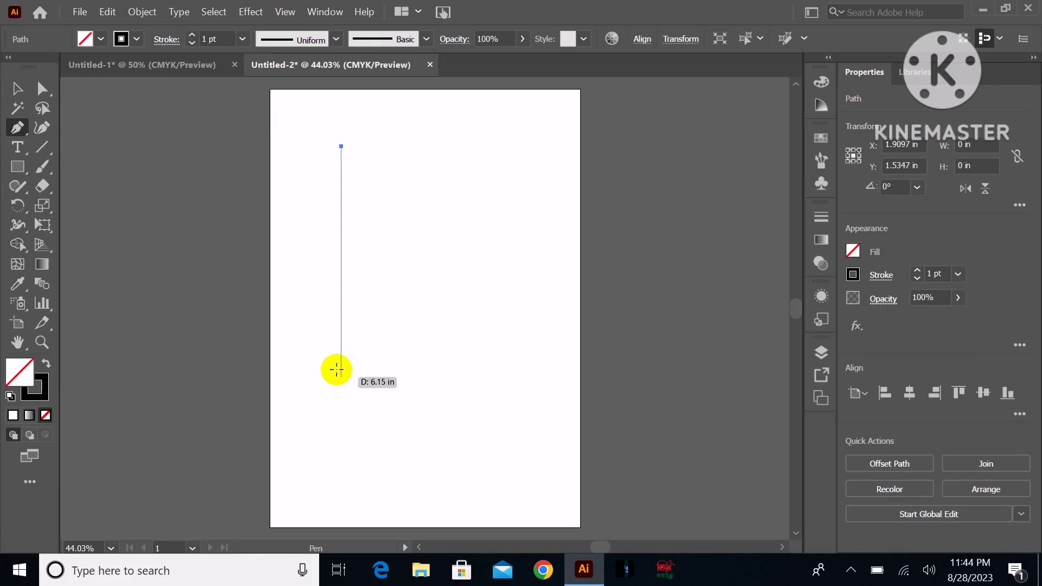
{"action": "left_click", "coordinate": [340, 352]}
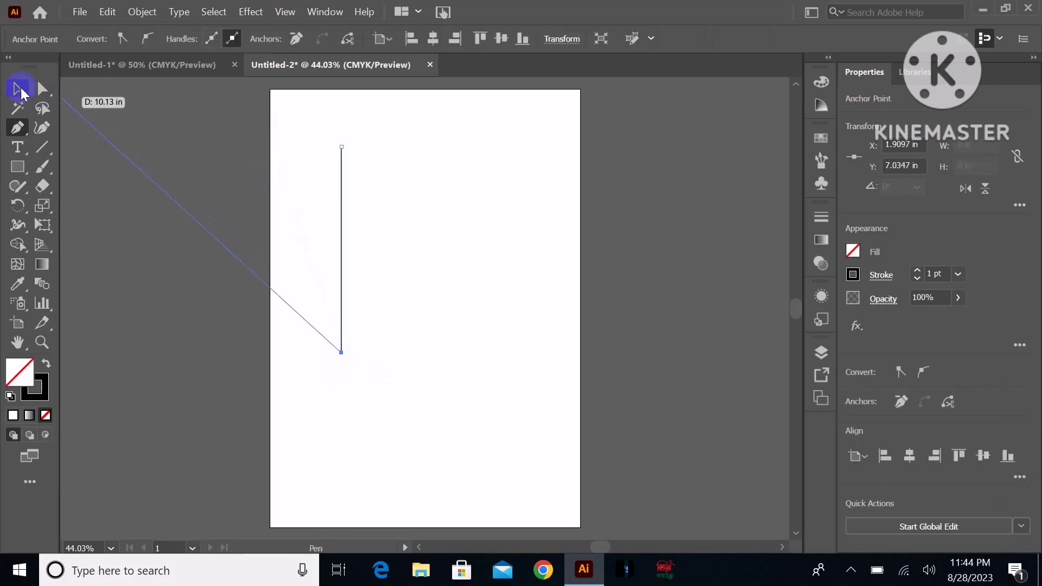
{"action": "left_click", "coordinate": [19, 91]}
{"action": "left_click", "coordinate": [700, 210]}
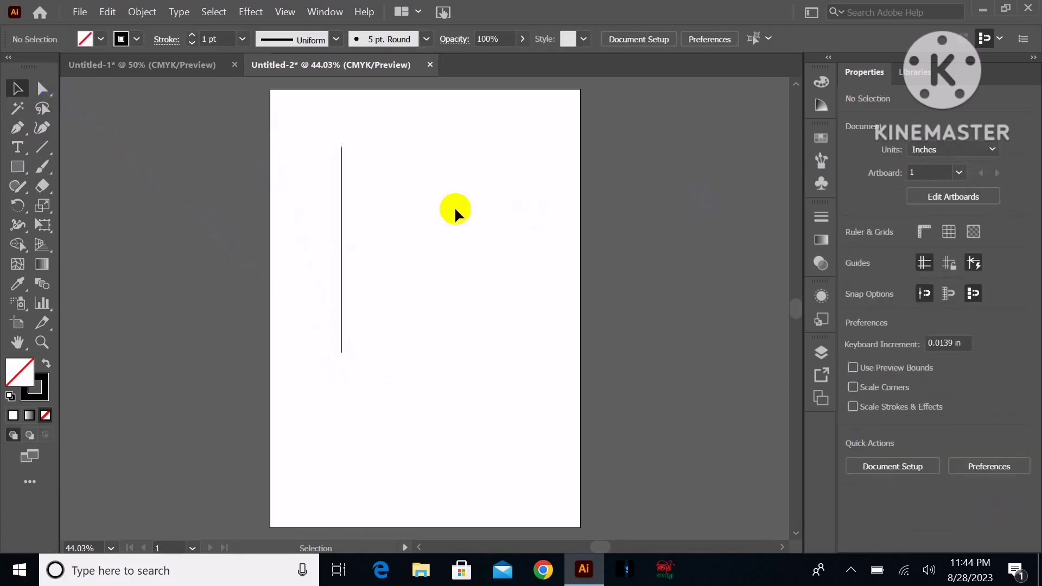
{"action": "left_click", "coordinate": [341, 200]}
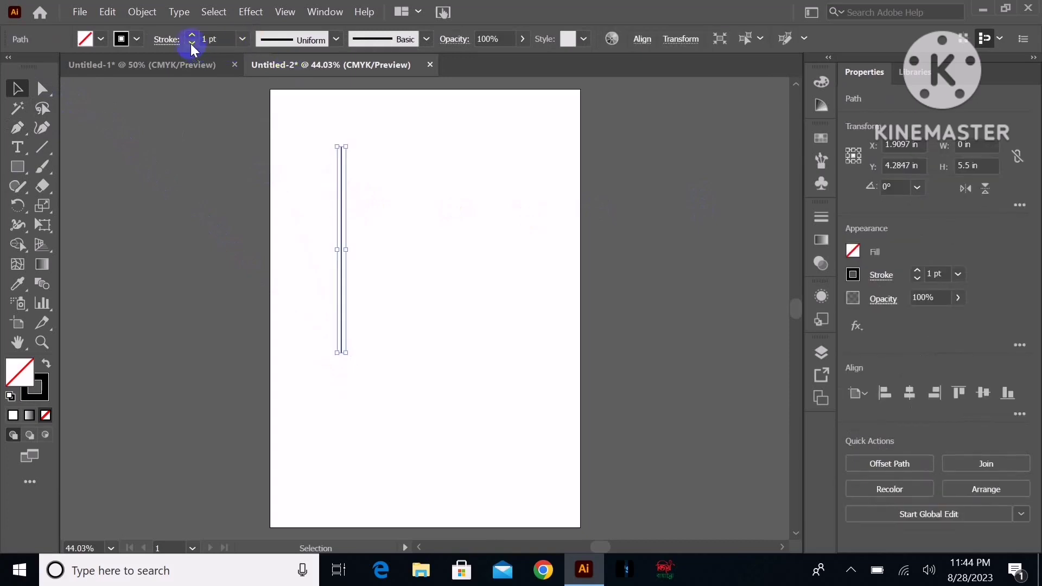
{"action": "left_click", "coordinate": [612, 253]}
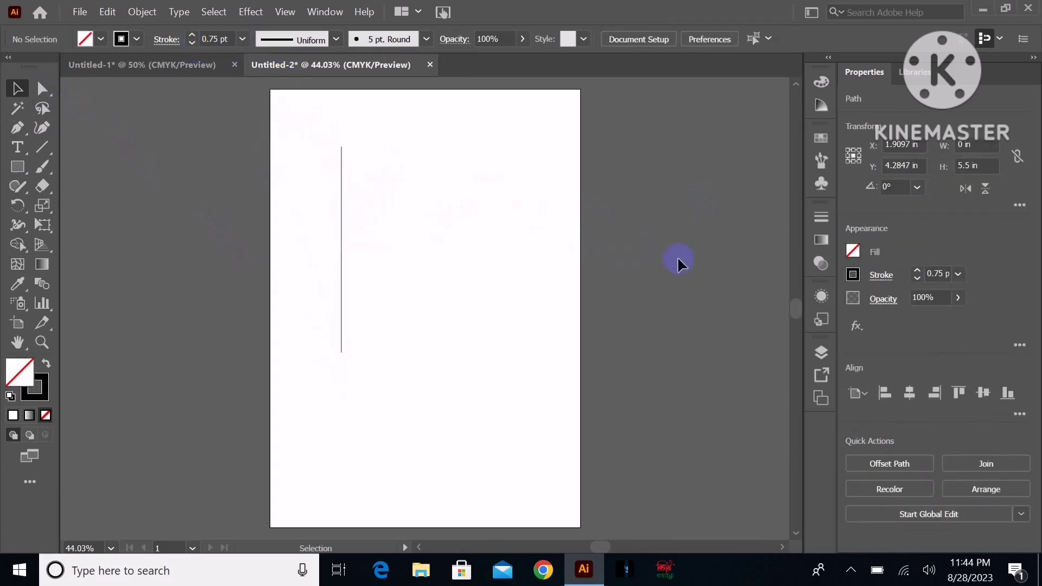
{"action": "left_click", "coordinate": [340, 230]}
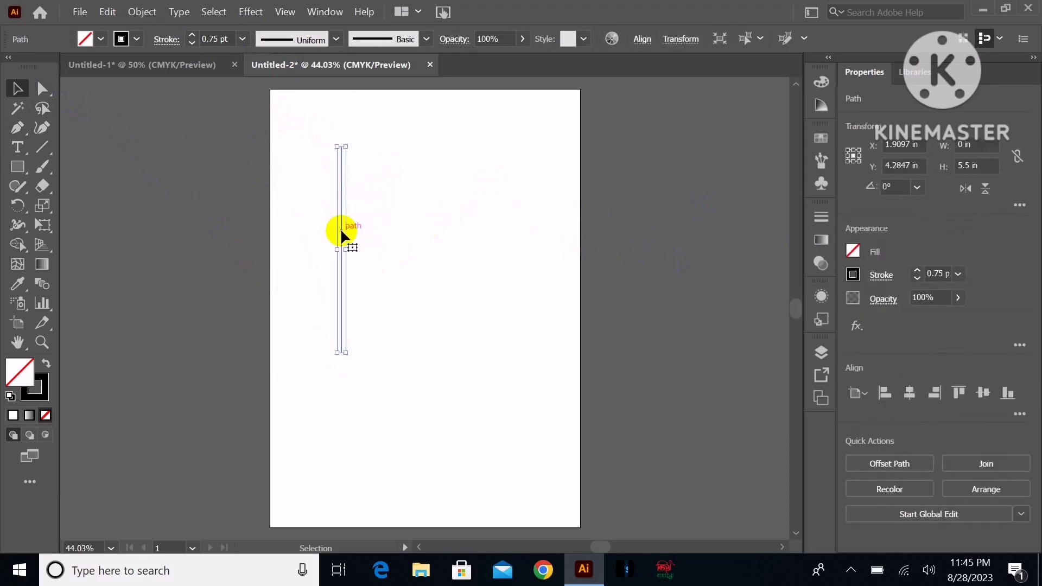
- Alt-drag a copy slightly right and repeat with Ctrl+D to make eight evenly spaced lines
{"action": "left_click_drag", "start_coordinate": [342, 233], "coordinate": [357, 233]}
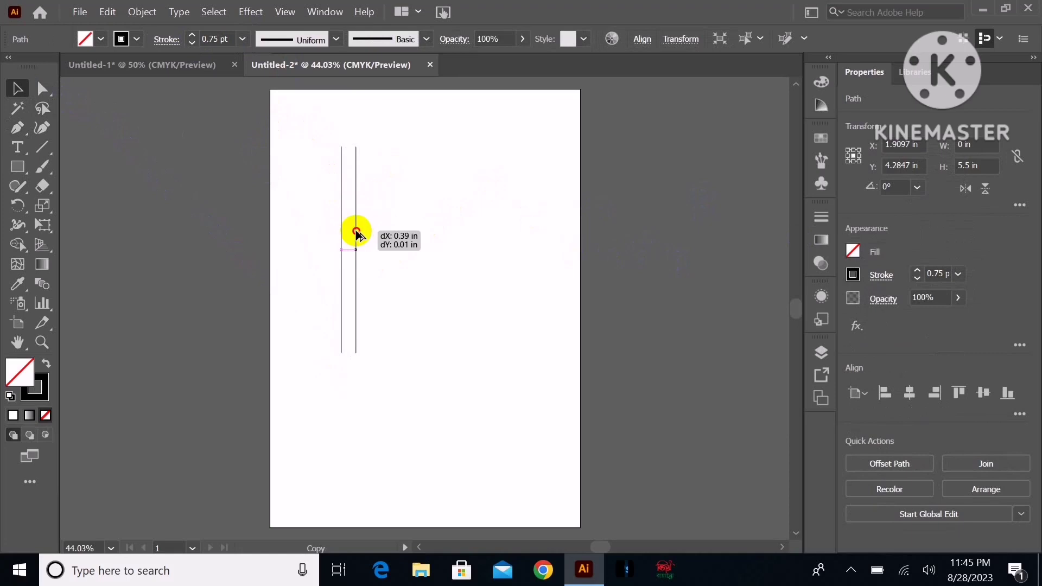
{"action": "left_click_drag", "start_coordinate": [356, 232], "coordinate": [357, 232]}
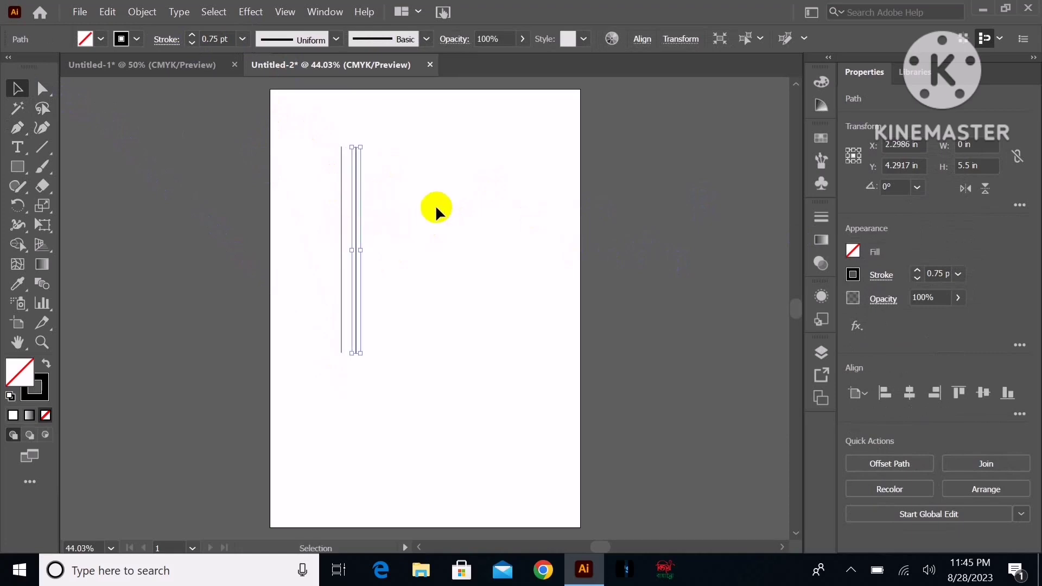
{"action": "key", "text": "ctrl+d"}
{"action": "key", "text": "ctrl+d"}
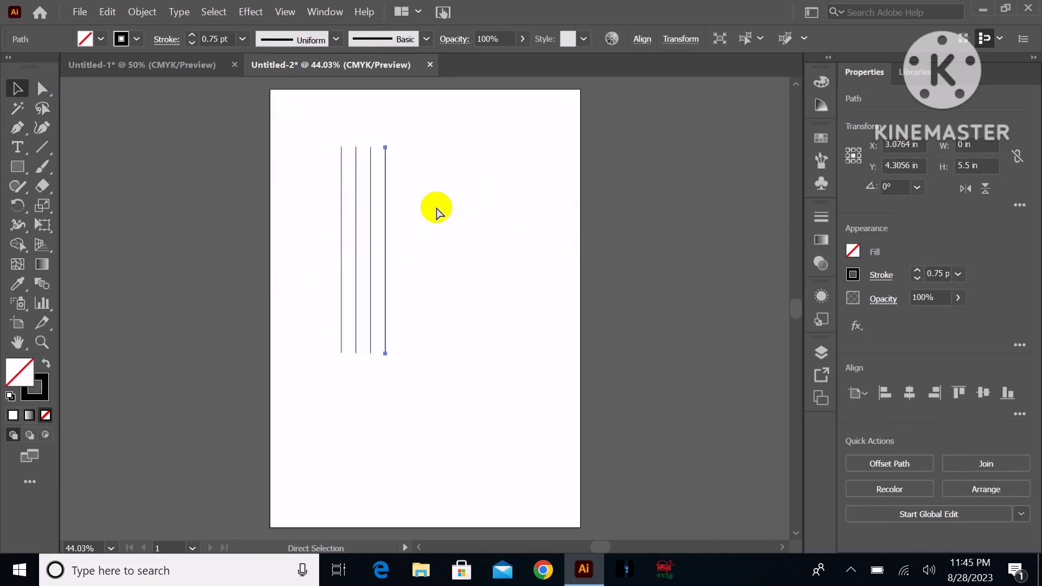
{"action": "key", "text": "ctrl+d"}
{"action": "key", "text": "ctrl+d"}
{"action": "key", "text": "ctrl+d"}
{"action": "key", "text": "ctrl+d"}
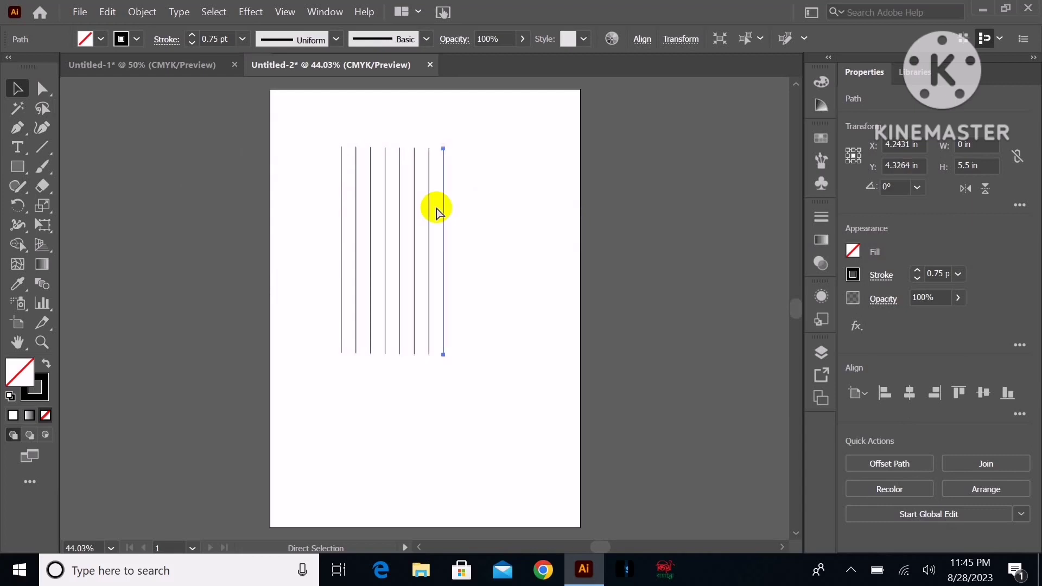
{"action": "key", "text": "v"}
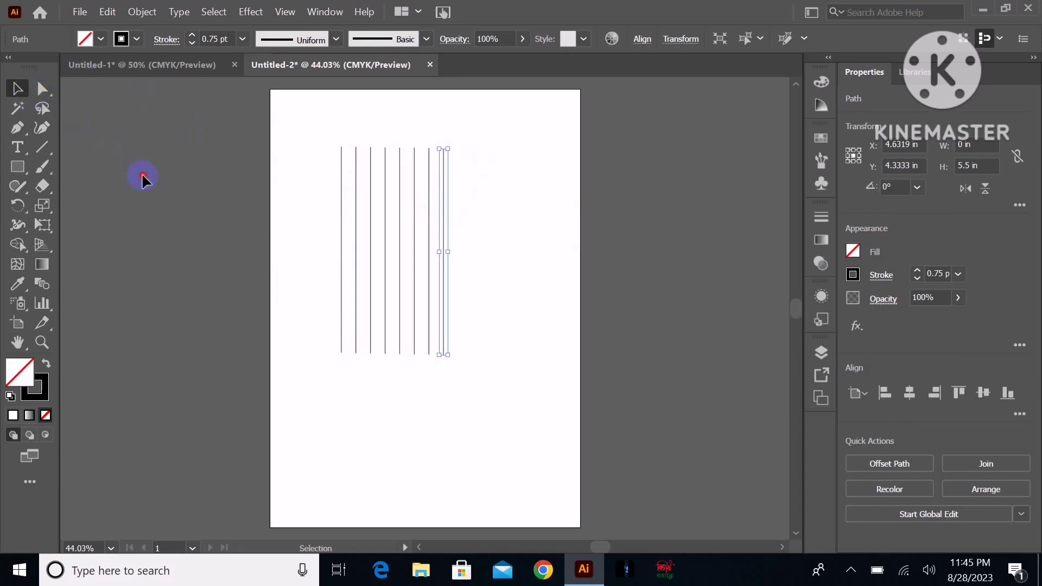
{"action": "left_click", "coordinate": [143, 180]}
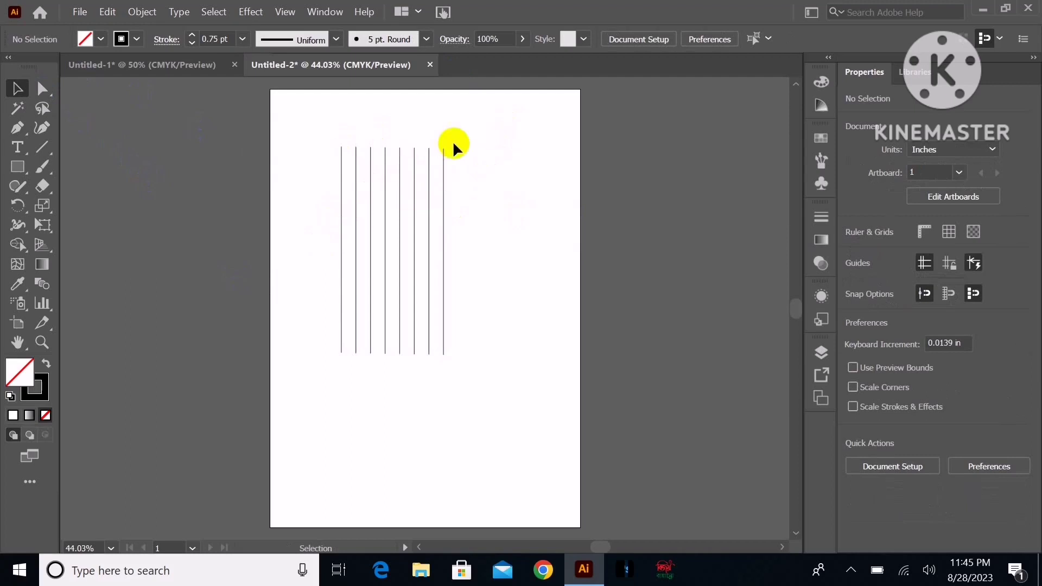
{"action": "mouse_move", "coordinate": [316, 137]}
{"action": "left_mouse_down"}
{"action": "mouse_move", "coordinate": [480, 373]}
{"action": "mouse_move", "coordinate": [477, 386]}
{"action": "left_mouse_up"}
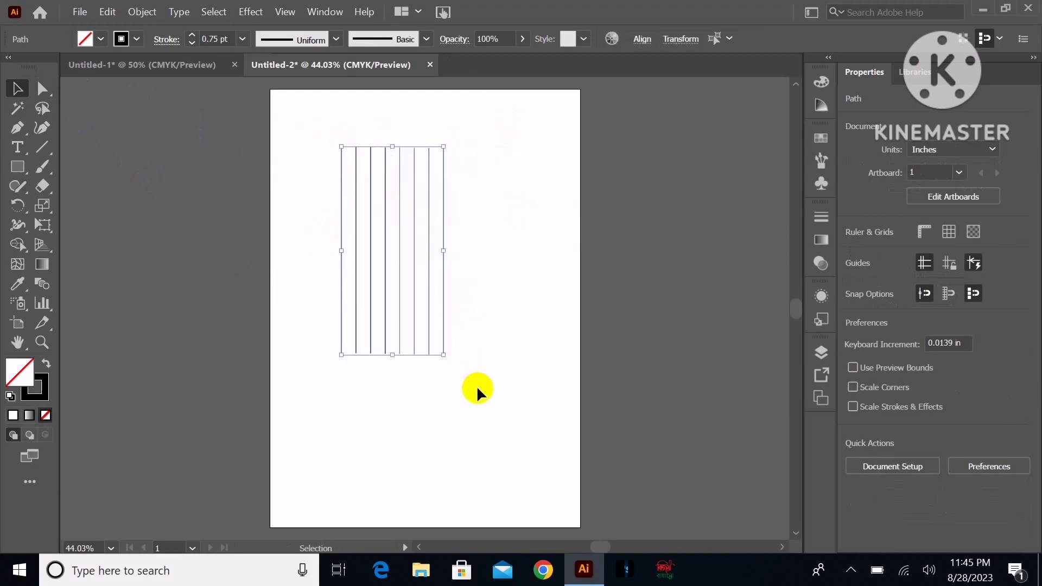
{"action": "right_click", "coordinate": [399, 183]}
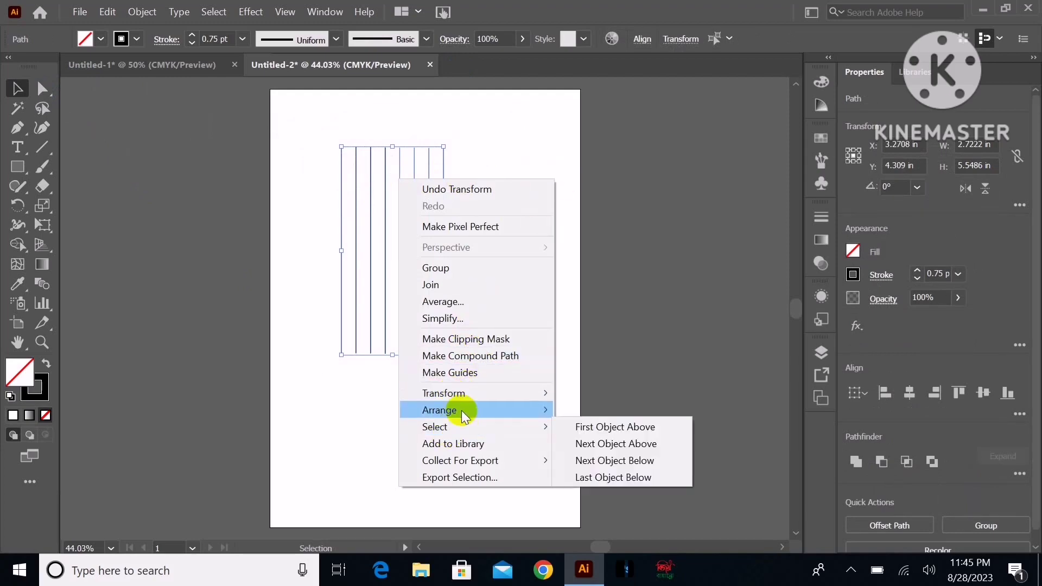
{"action": "mouse_move", "coordinate": [444, 393]}
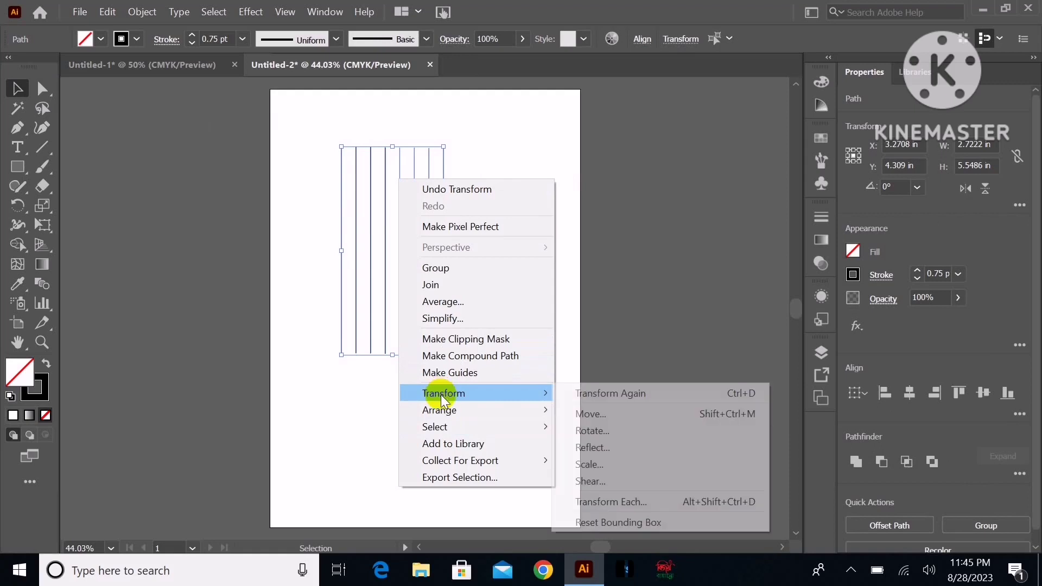
{"action": "left_click", "coordinate": [586, 431]}
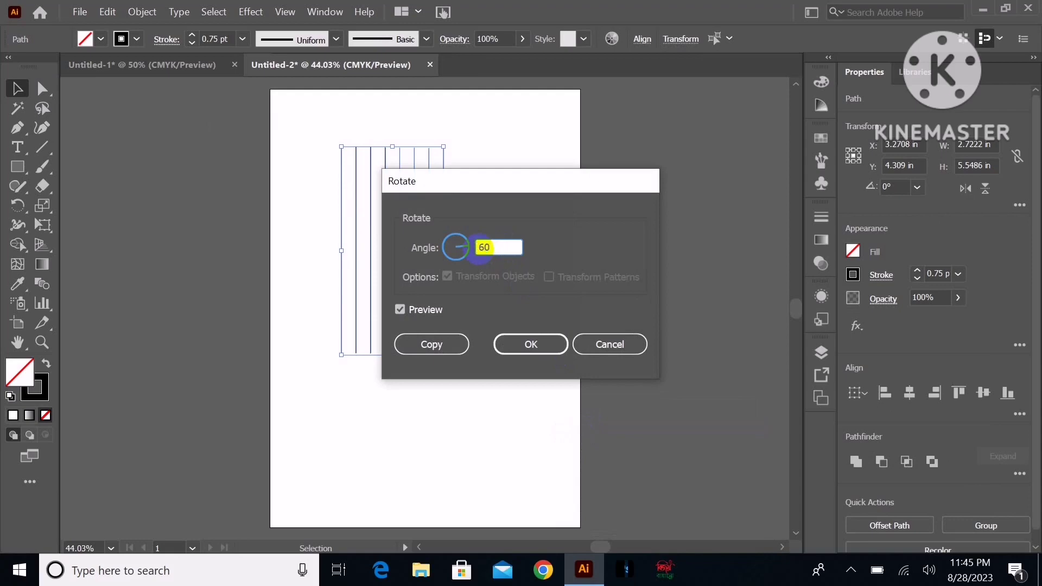
{"action": "left_click", "coordinate": [396, 309]}
{"action": "left_click", "coordinate": [395, 308]}
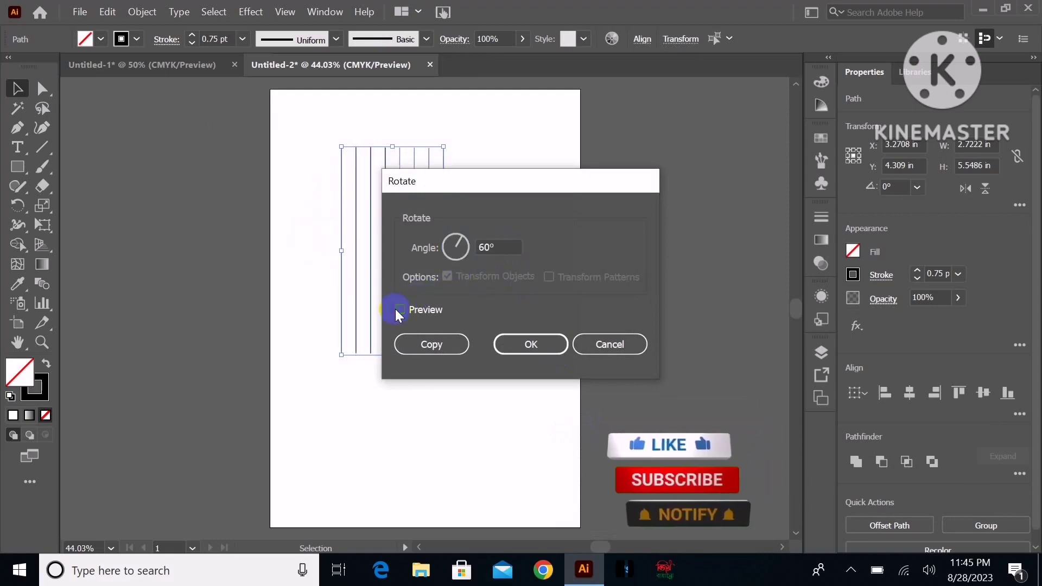
{"action": "left_click", "coordinate": [395, 308]}
{"action": "left_click", "coordinate": [424, 344]}
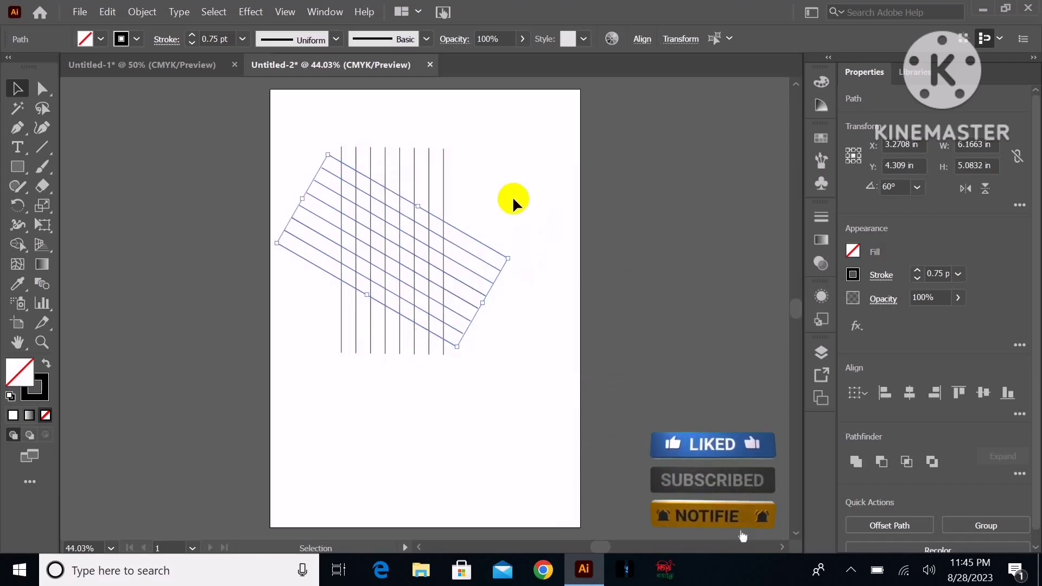
{"action": "key", "text": "ctrl+z"}
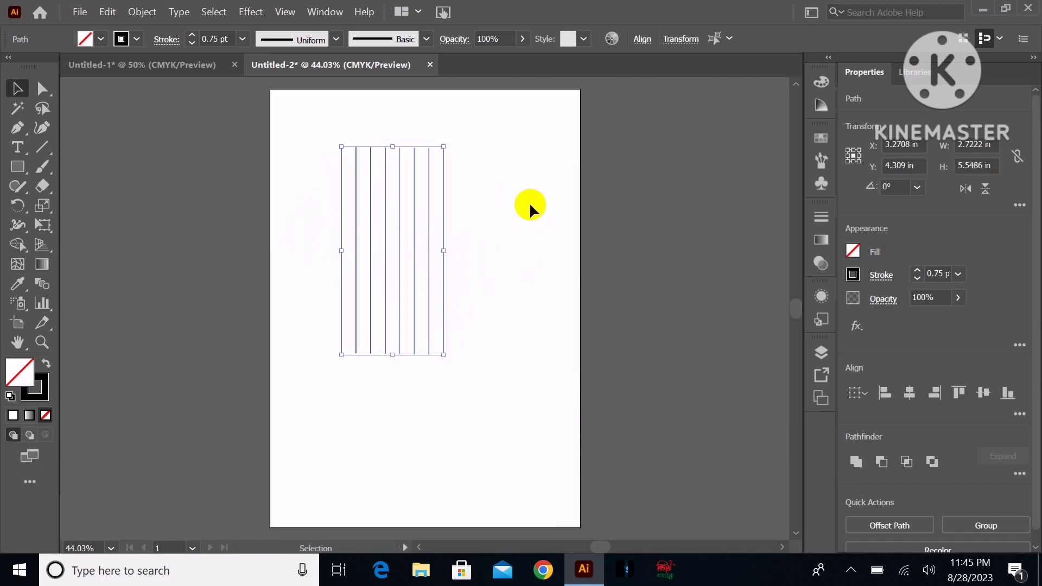
- Rotate the selected vertical lines by 60° via Transform > Rotate
{"action": "right_click", "coordinate": [386, 184]}
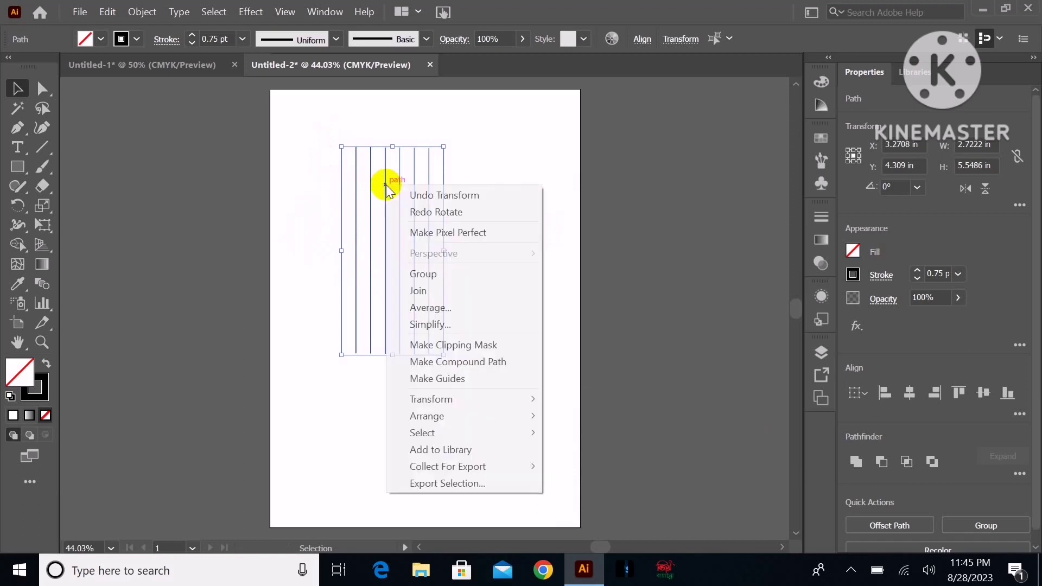
{"action": "mouse_move", "coordinate": [432, 399]}
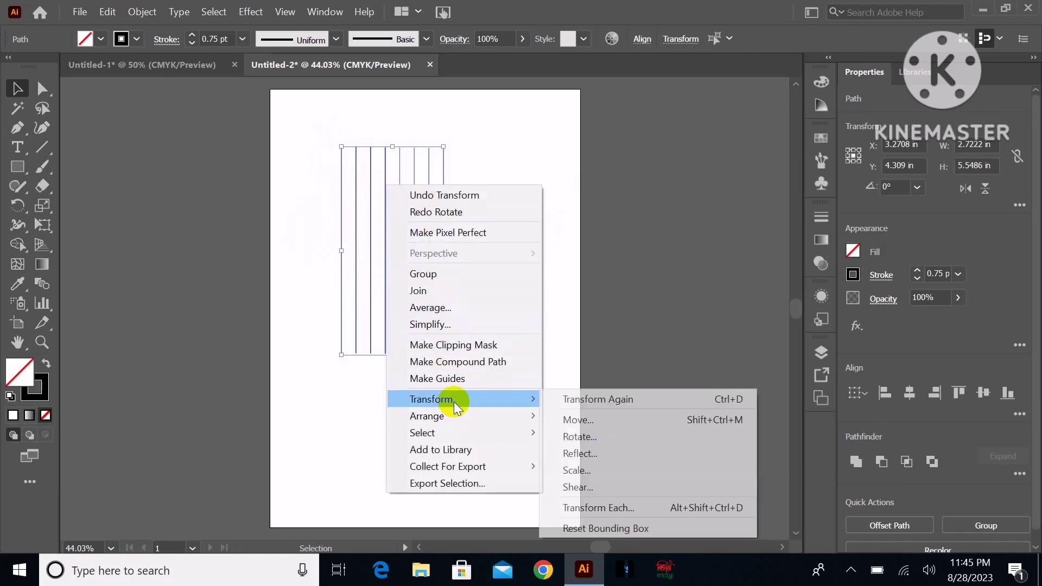
{"action": "left_click", "coordinate": [575, 438]}
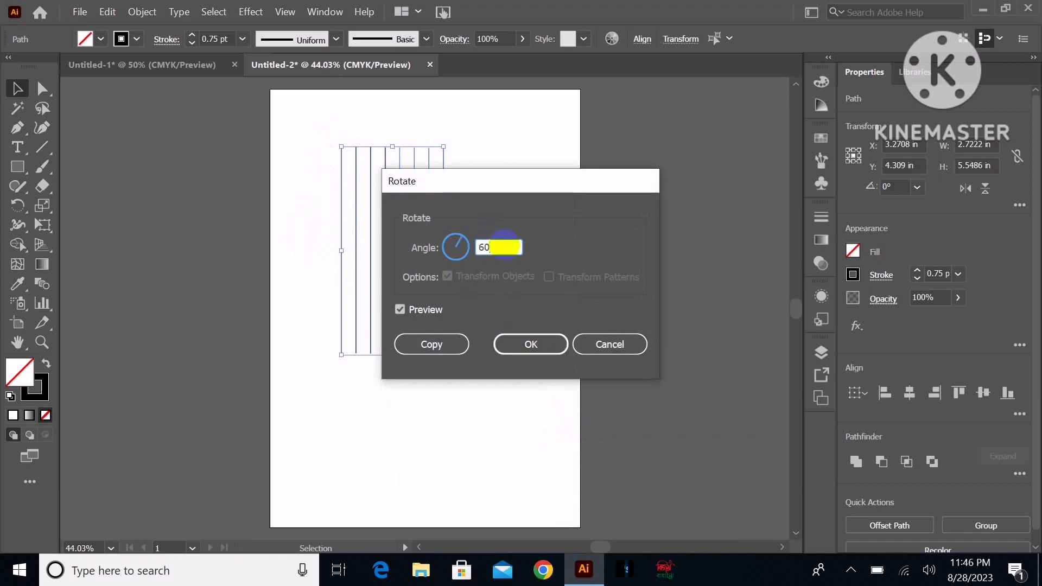
{"action": "left_click", "coordinate": [530, 344]}
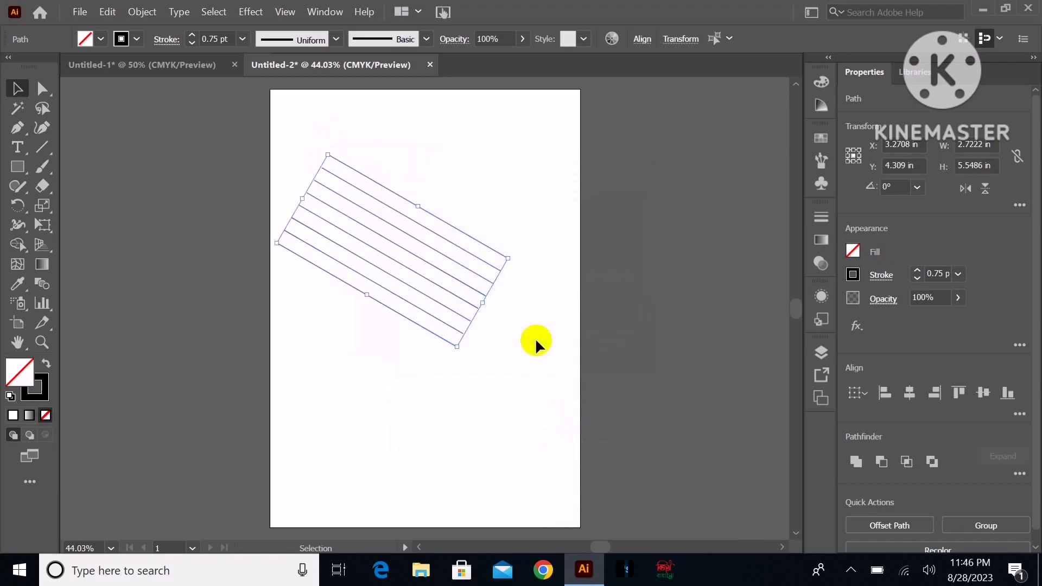
- Reflect the rotated lines vertically as a copy so the two sets cross
{"action": "right_click", "coordinate": [388, 206]}
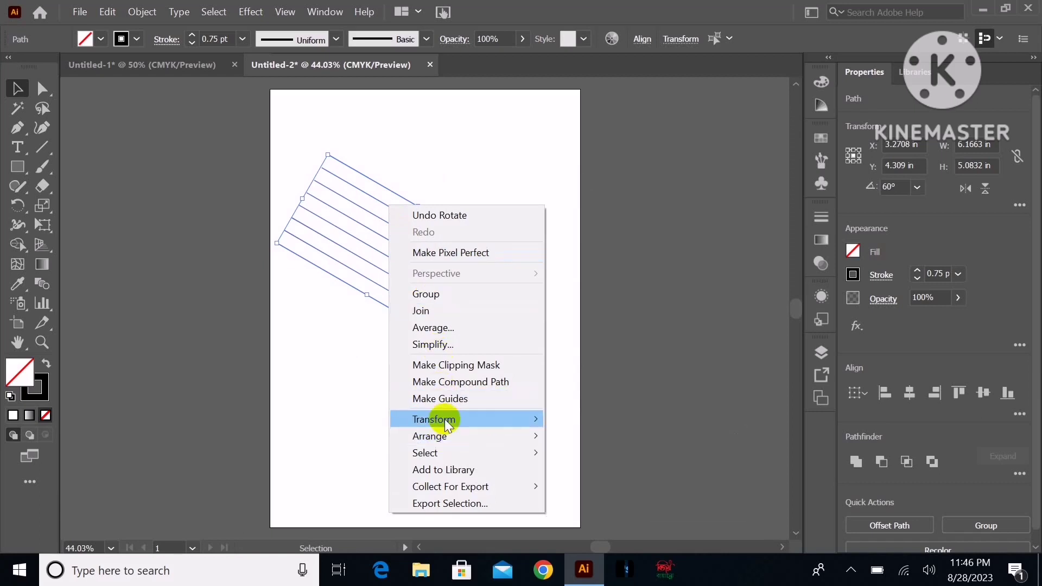
{"action": "left_click", "coordinate": [588, 473]}
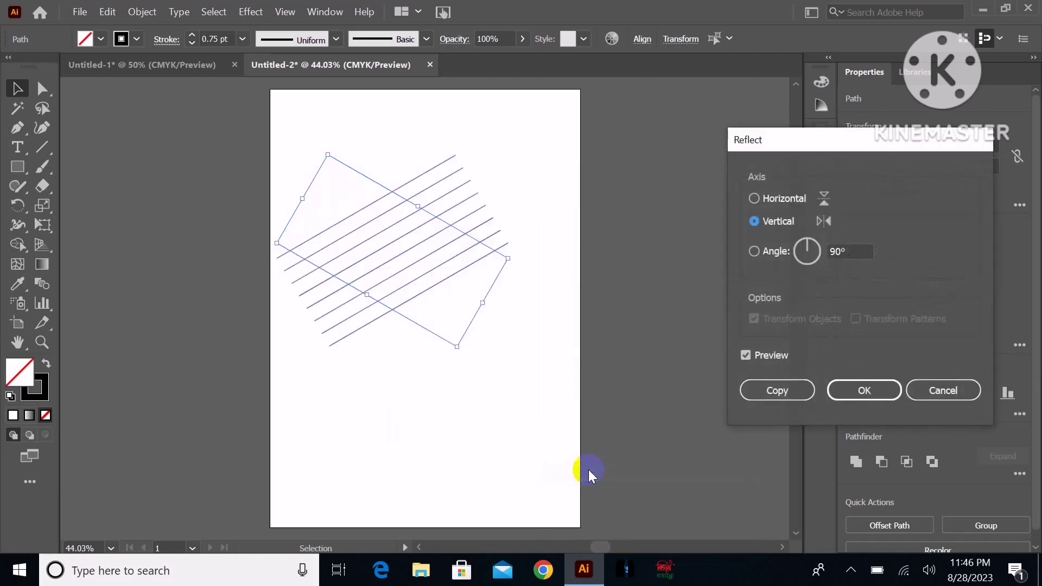
{"action": "left_click", "coordinate": [766, 386]}
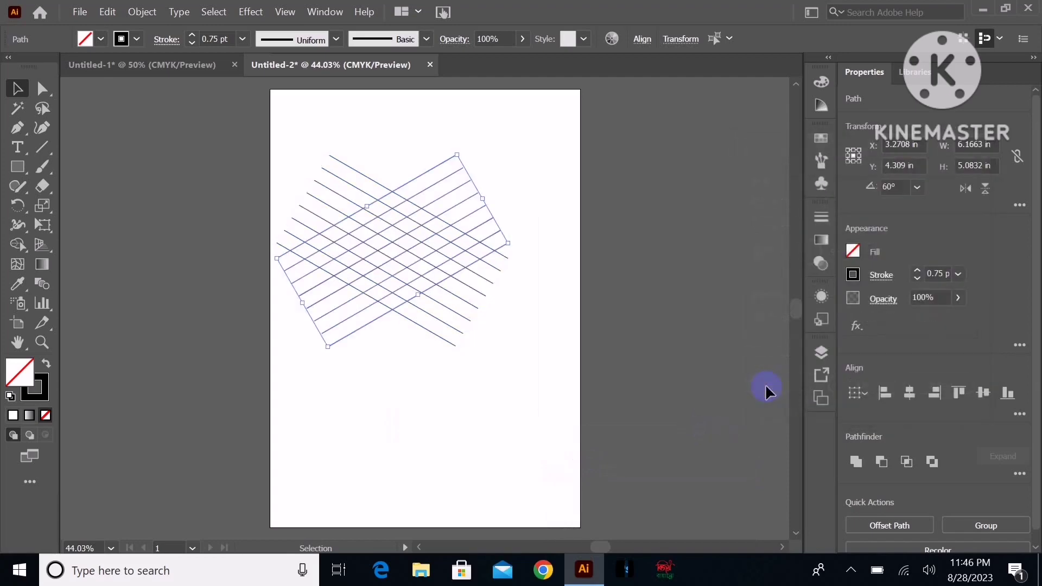
- Select all the crossing lines and nudge them slightly right and down
{"action": "left_click", "coordinate": [620, 239]}
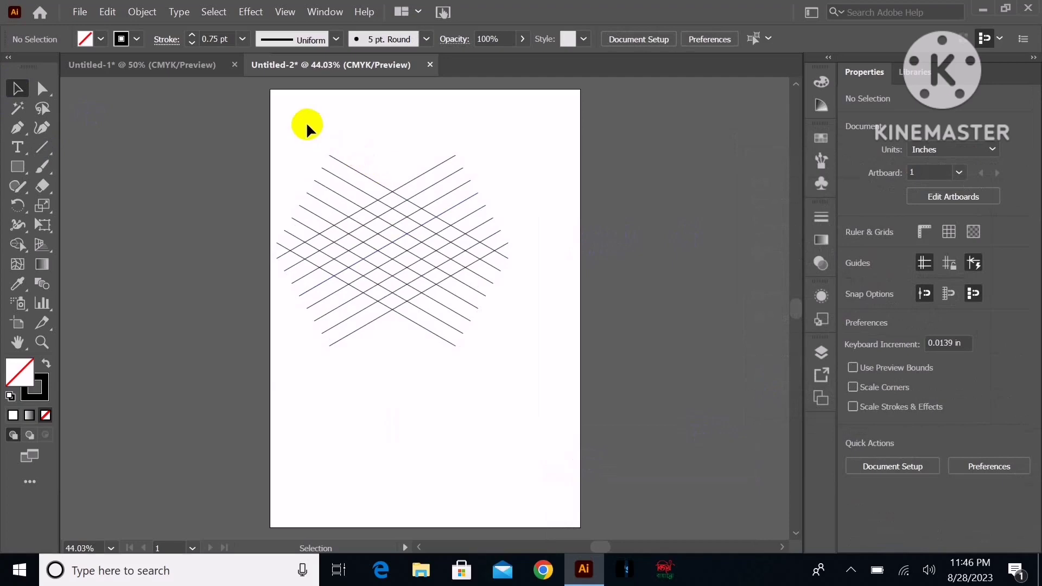
{"action": "left_click_drag", "start_coordinate": [306, 121], "coordinate": [491, 365]}
{"action": "left_click_drag", "start_coordinate": [398, 230], "coordinate": [424, 238]}
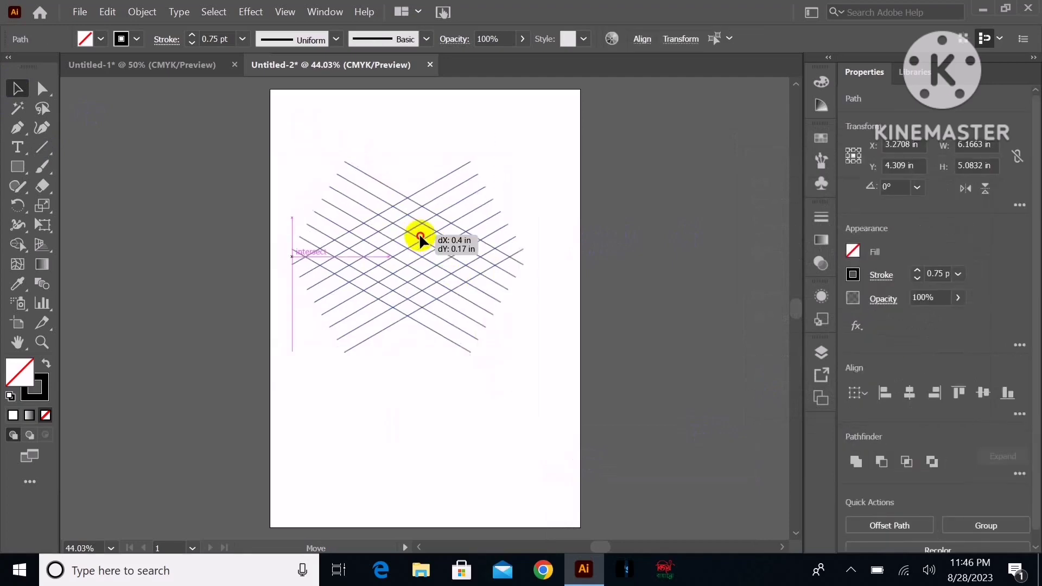
{"action": "left_click", "coordinate": [468, 166]}
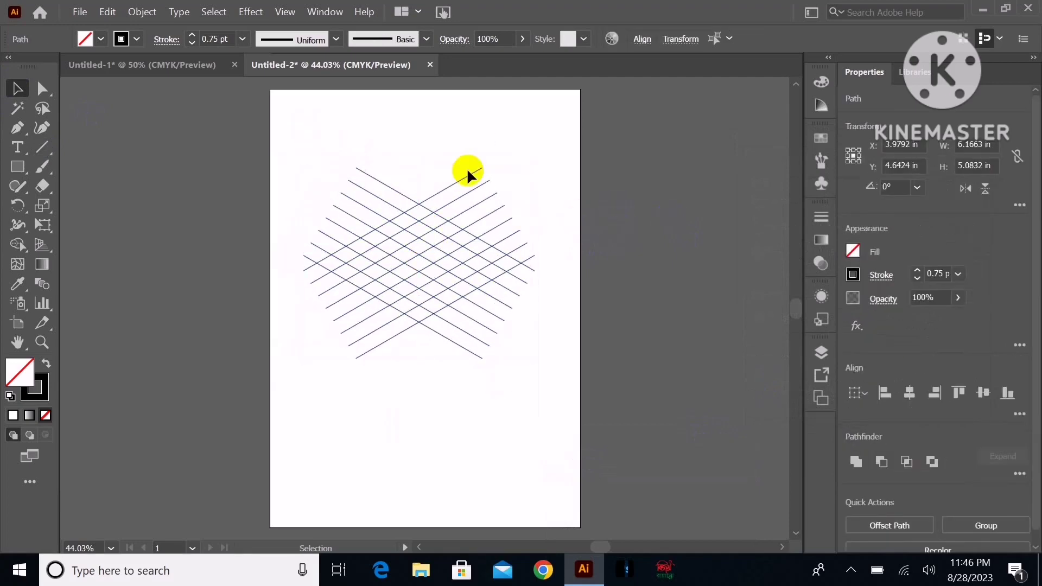
{"action": "left_click", "coordinate": [483, 297]}
- Group the lines into one lattice object and zoom to about 66.67%
{"action": "right_click", "coordinate": [415, 232]}
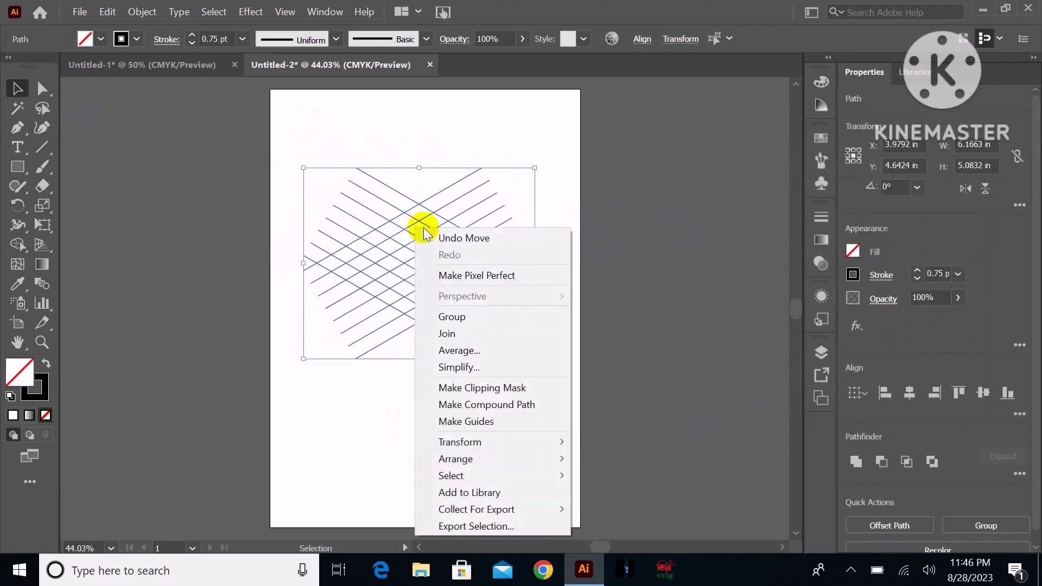
{"action": "left_click", "coordinate": [445, 321]}
{"action": "scroll", "coordinate": [434, 222], "scroll_direction": "up", "scroll_amount": 1}
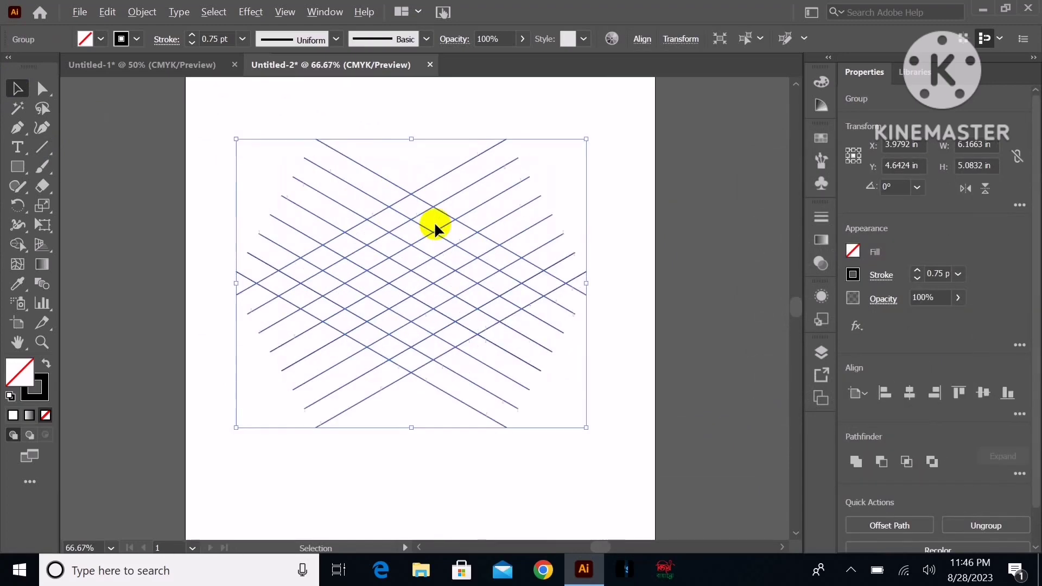
{"action": "scroll", "coordinate": [435, 220], "scroll_direction": "up", "scroll_amount": 2}
{"action": "scroll", "coordinate": [436, 221], "scroll_direction": "down", "scroll_amount": 3}
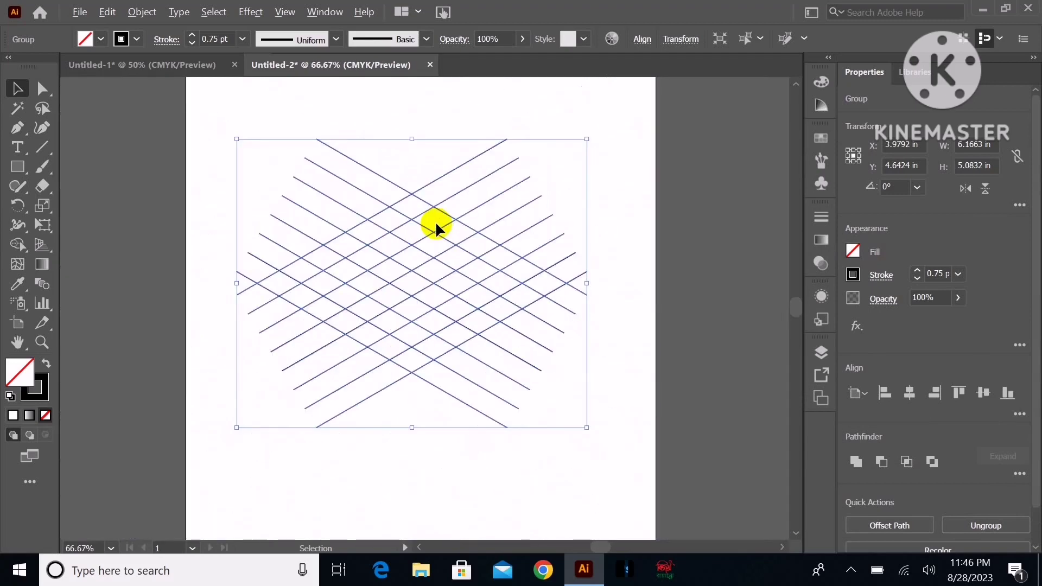
{"action": "scroll", "coordinate": [435, 221], "scroll_direction": "up", "scroll_amount": 1}
{"action": "scroll", "coordinate": [435, 221], "scroll_direction": "down", "scroll_amount": 1}
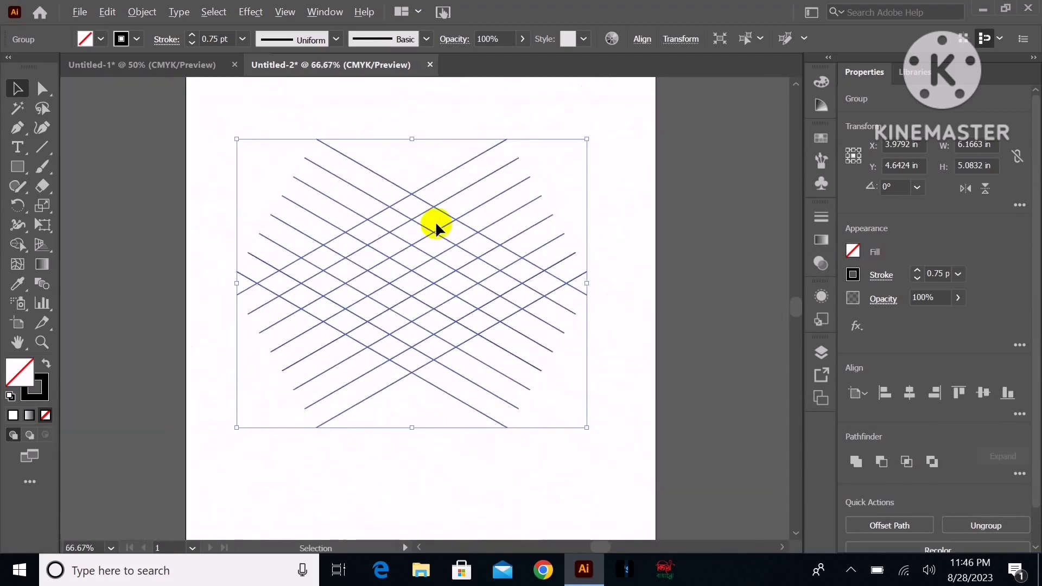
- Compare with the finished logo in Untitled-1, then return to Untitled-2 and deselect
{"action": "left_click", "coordinate": [144, 62]}
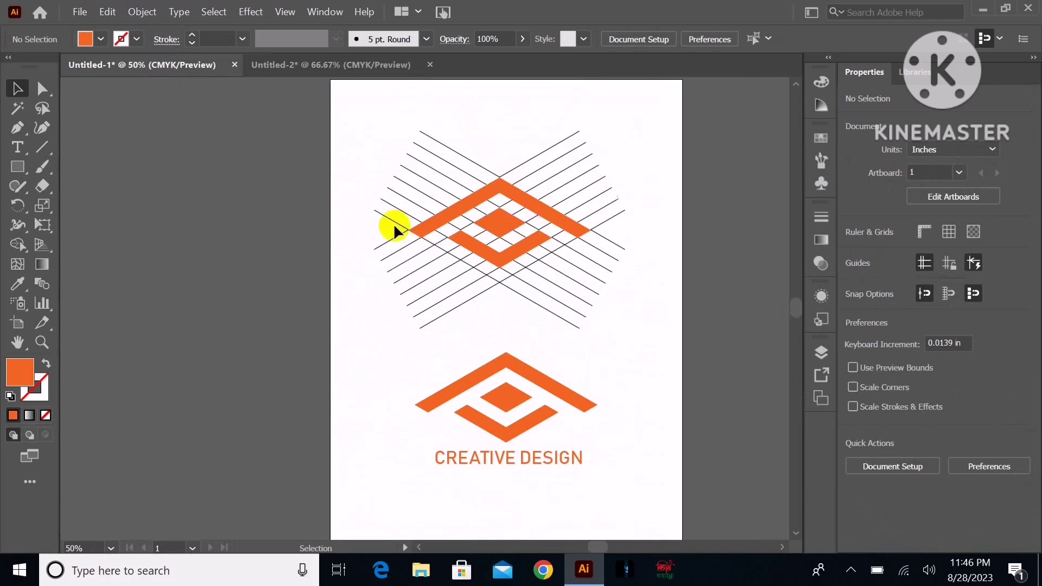
{"action": "left_click", "coordinate": [344, 62]}
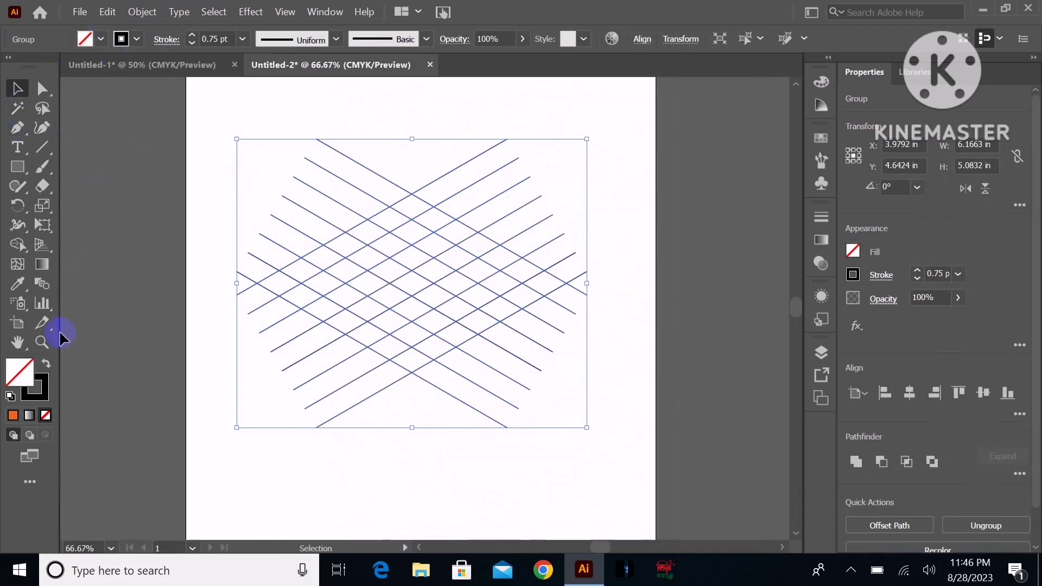
{"action": "left_click", "coordinate": [119, 137]}
- Set stroke to None and fill to the orange swatch, and reselect the whole line grid
{"action": "left_click", "coordinate": [137, 39]}
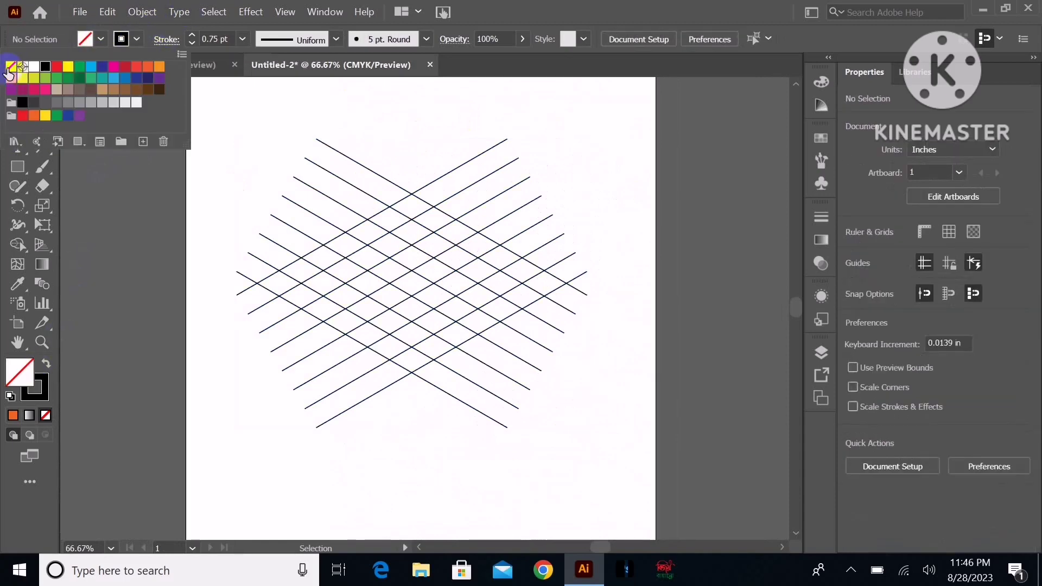
{"action": "left_click", "coordinate": [10, 67]}
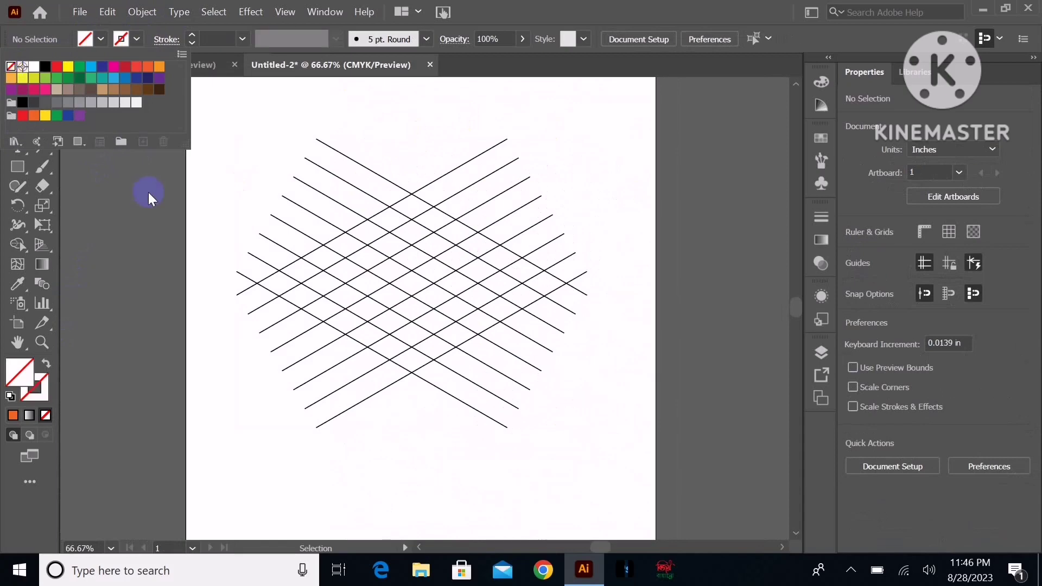
{"action": "left_click", "coordinate": [101, 39]}
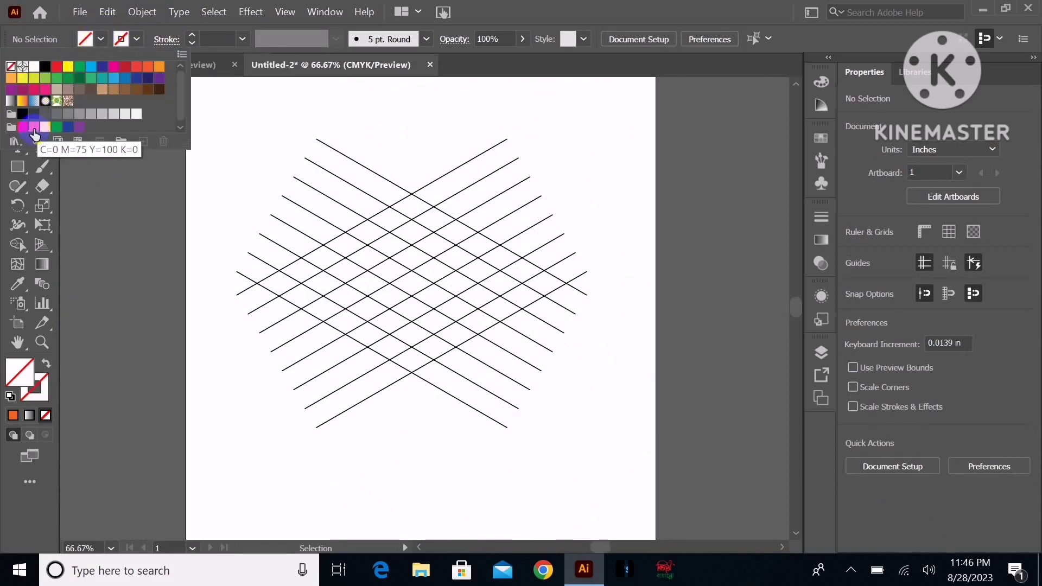
{"action": "left_click", "coordinate": [33, 130]}
{"action": "left_click", "coordinate": [113, 217]}
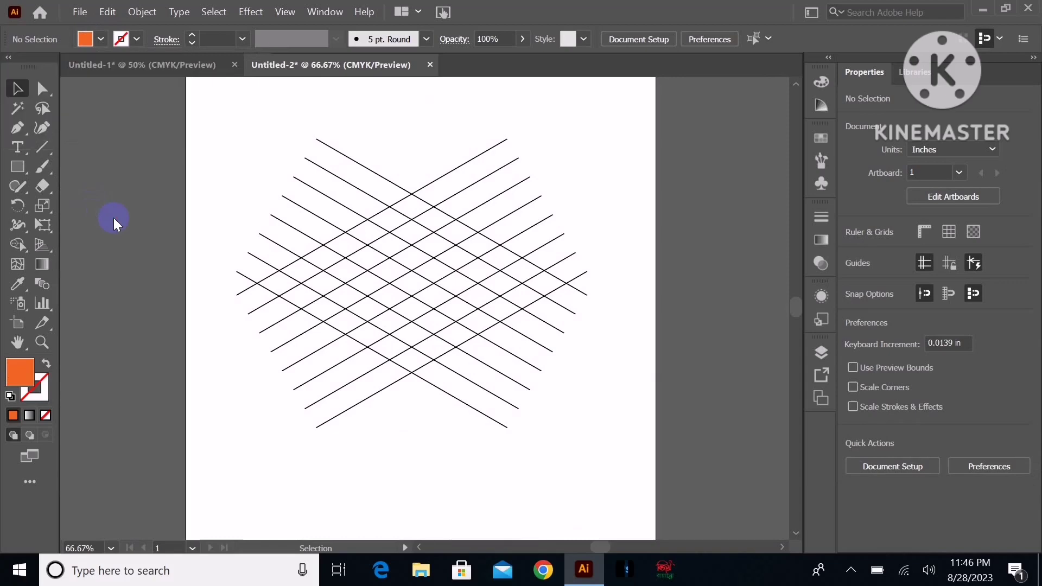
{"action": "left_click_drag", "start_coordinate": [221, 105], "coordinate": [604, 451]}
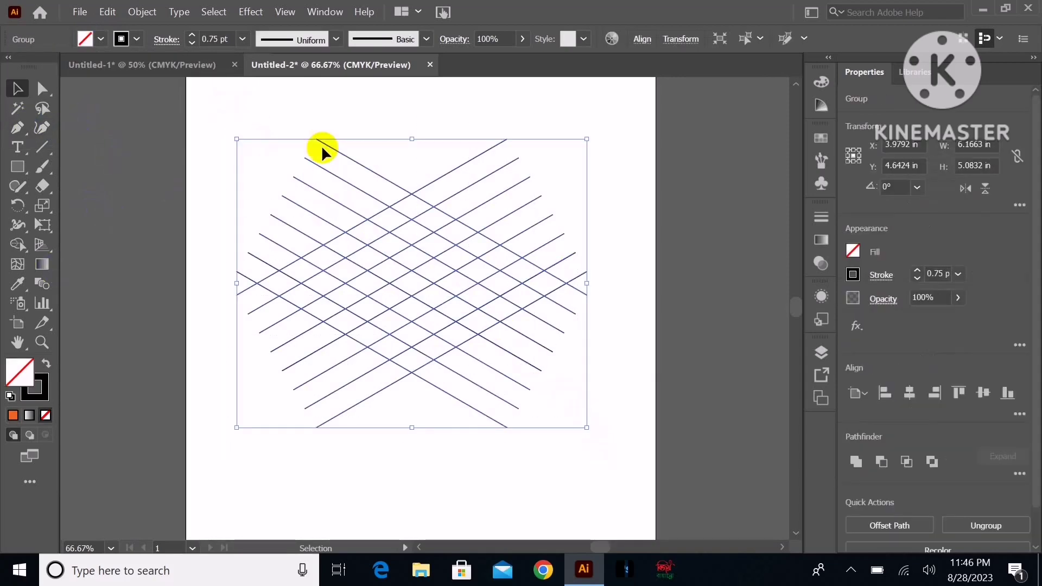
- Test a Shape Builder merge of grid cells in orange, then undo it back to plain lines
{"action": "left_click", "coordinate": [17, 245]}
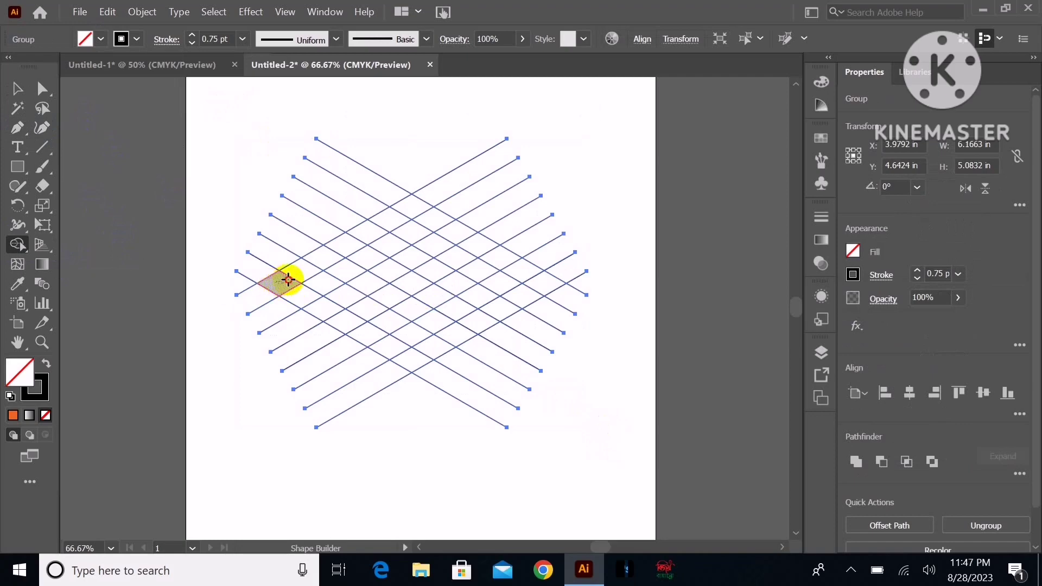
{"action": "left_click_drag", "start_coordinate": [288, 280], "coordinate": [307, 269]}
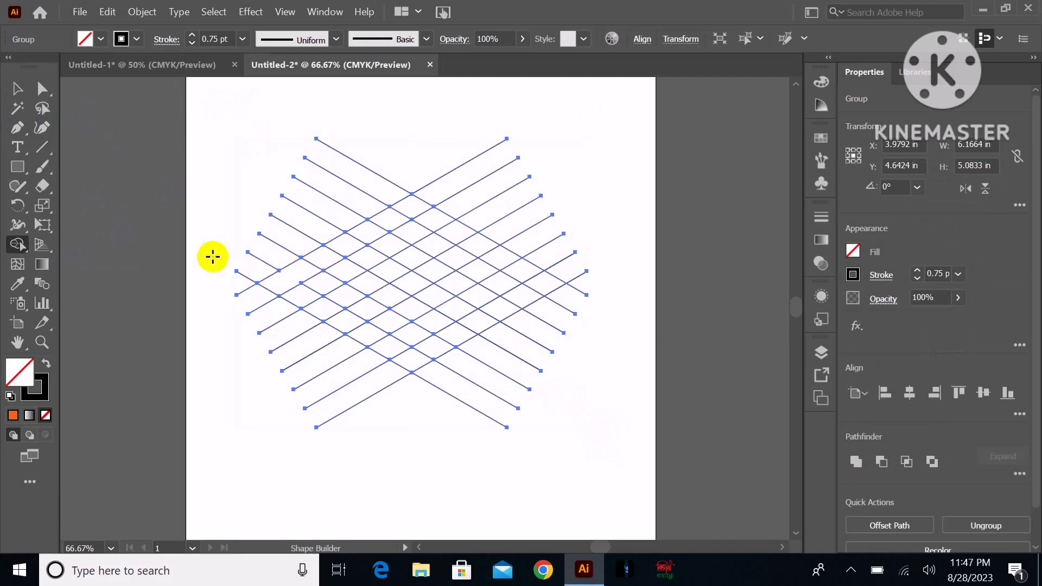
{"action": "left_click", "coordinate": [13, 416]}
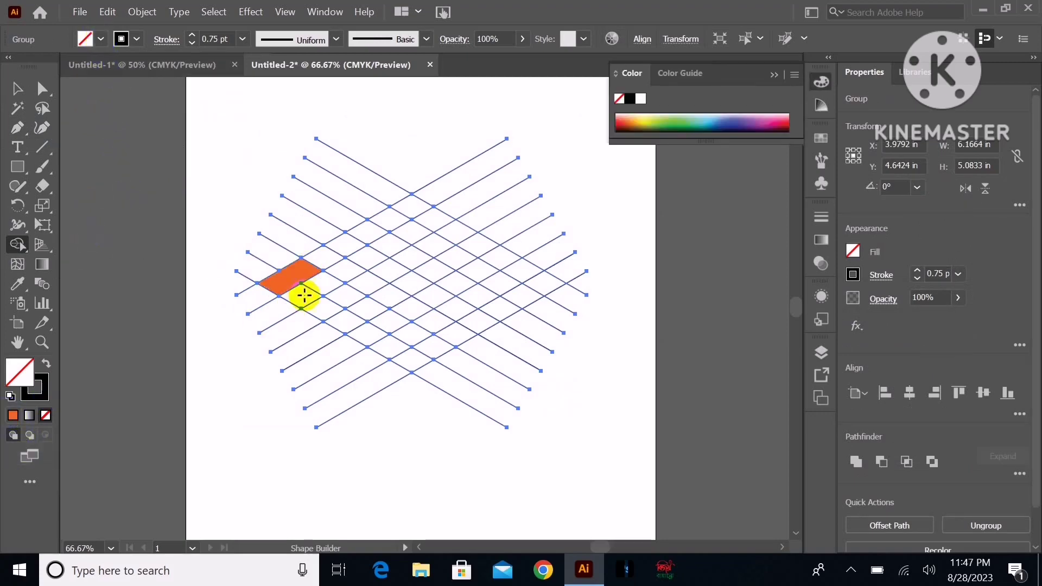
{"action": "left_click_drag", "start_coordinate": [321, 259], "coordinate": [322, 260]}
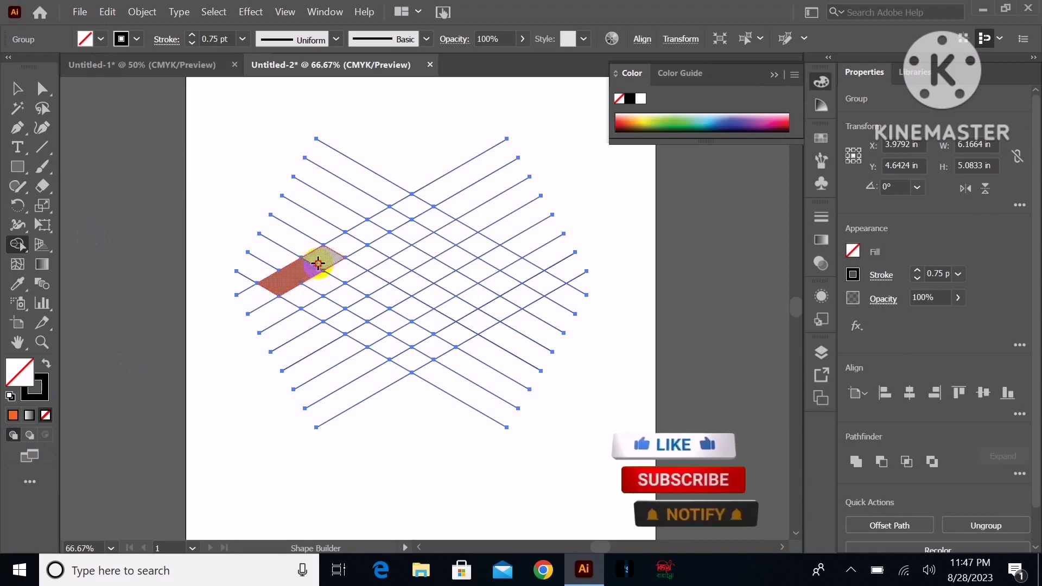
{"action": "left_click", "coordinate": [322, 260], "text": "alt"}
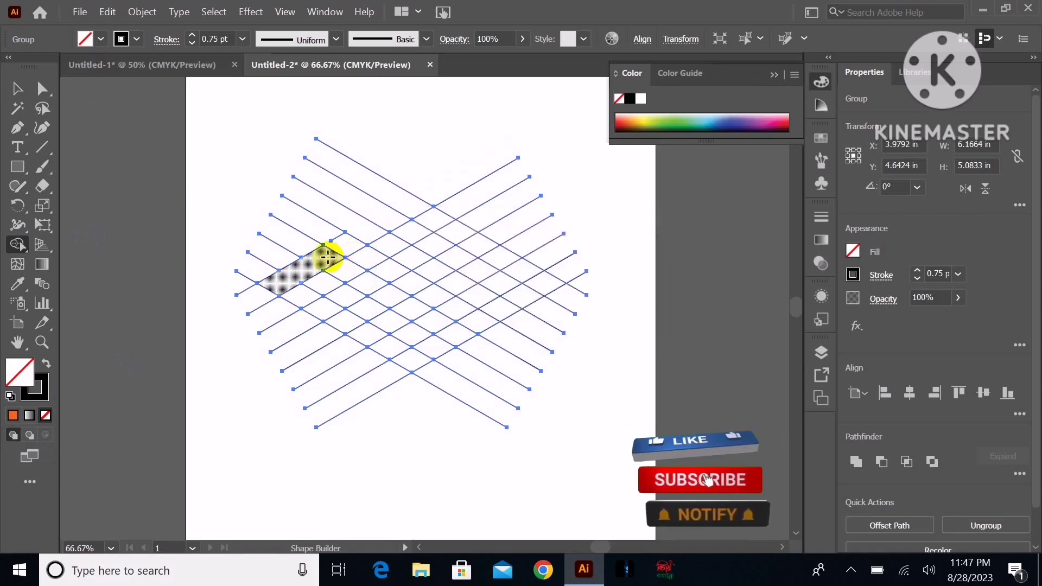
{"action": "key", "text": "ctrl+z"}
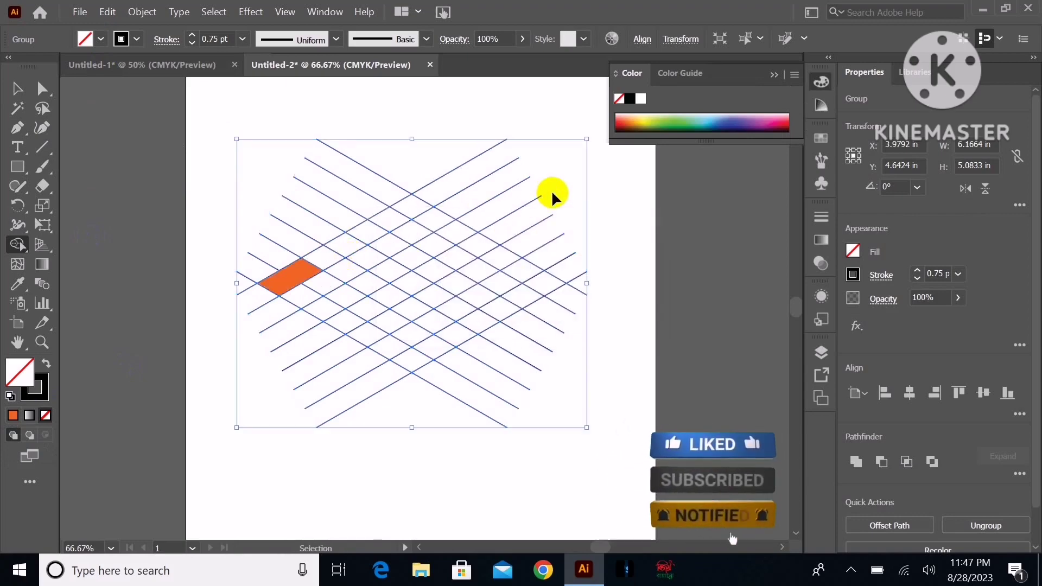
{"action": "key", "text": "ctrl+z"}
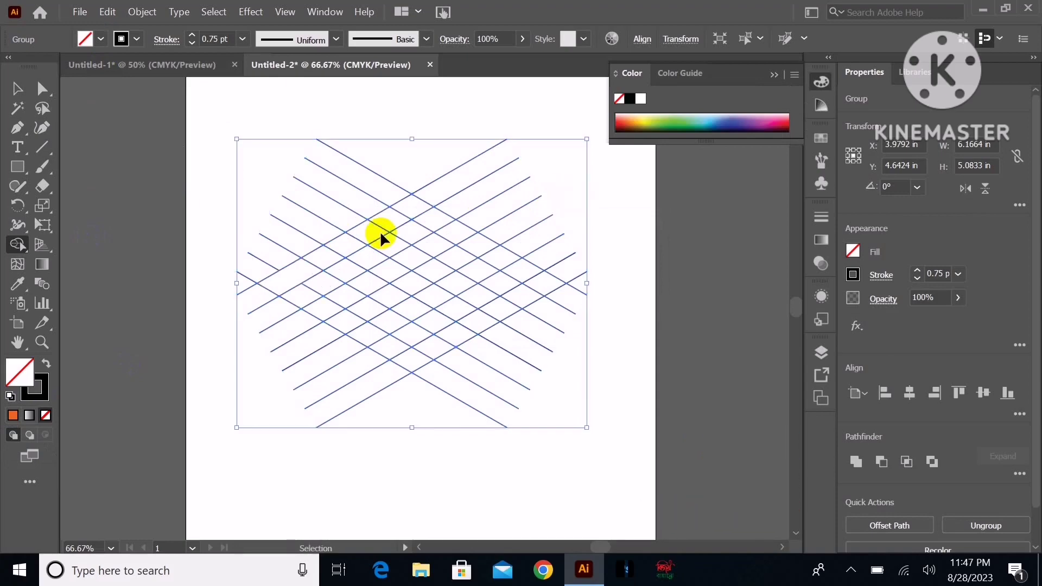
- Choose orange fill and Shape Builder-merge grid cells into the top inverted-V chevron
{"action": "left_click", "coordinate": [101, 39]}
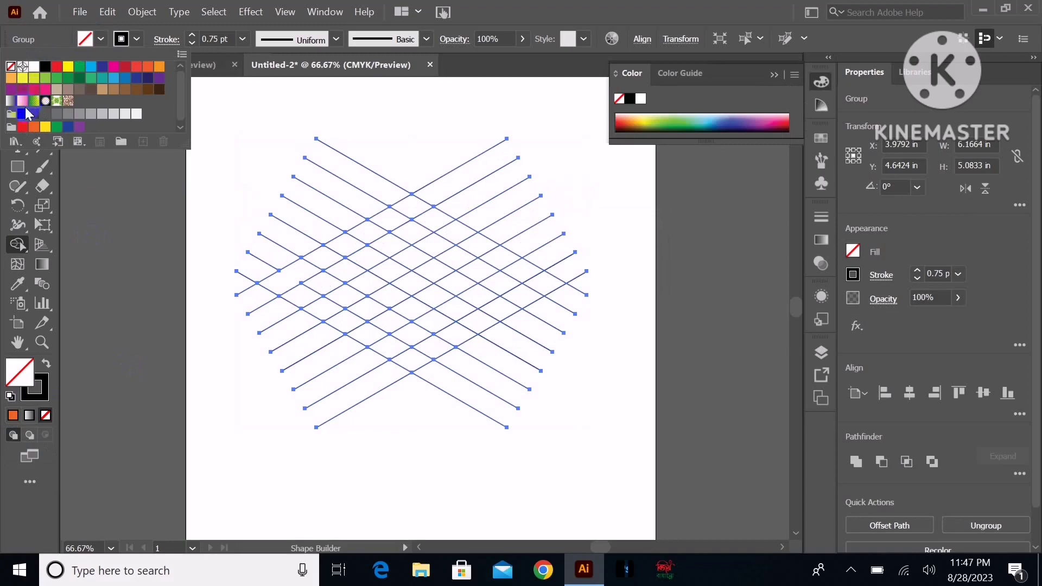
{"action": "left_click", "coordinate": [32, 132]}
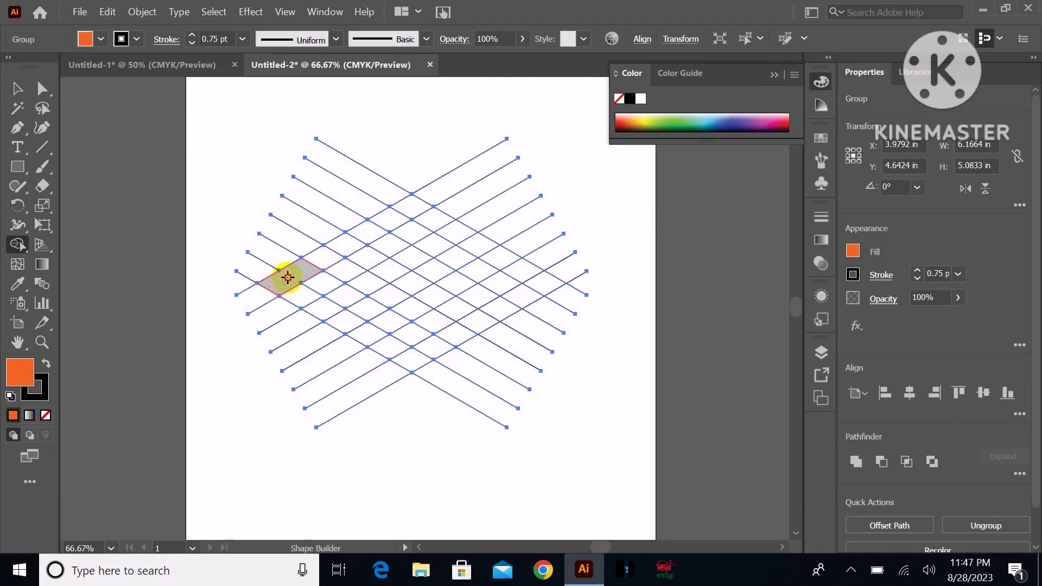
{"action": "left_click", "coordinate": [288, 277]}
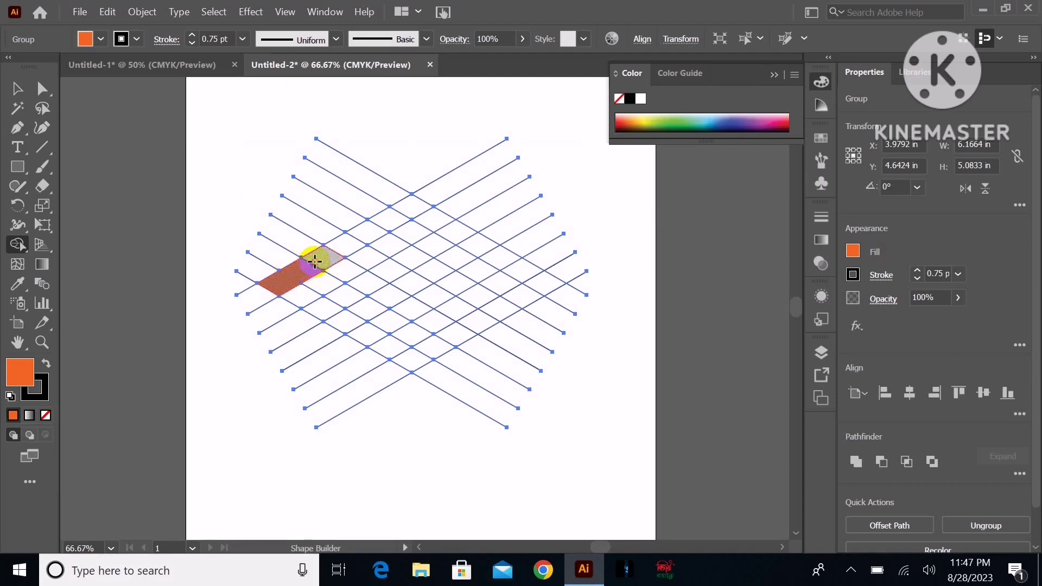
{"action": "left_click", "coordinate": [312, 264]}
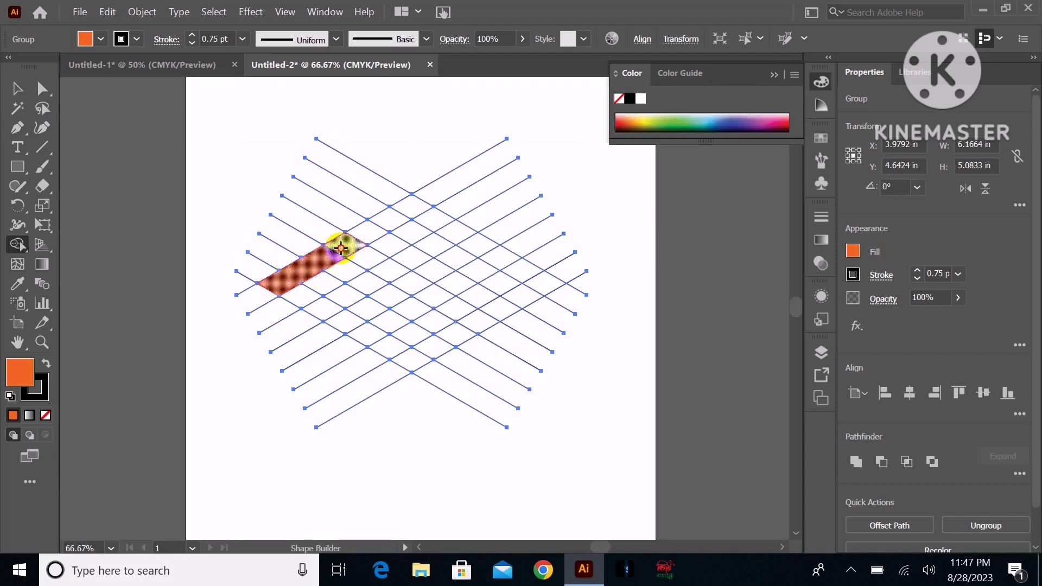
{"action": "left_click_drag", "start_coordinate": [330, 252], "coordinate": [414, 209]}
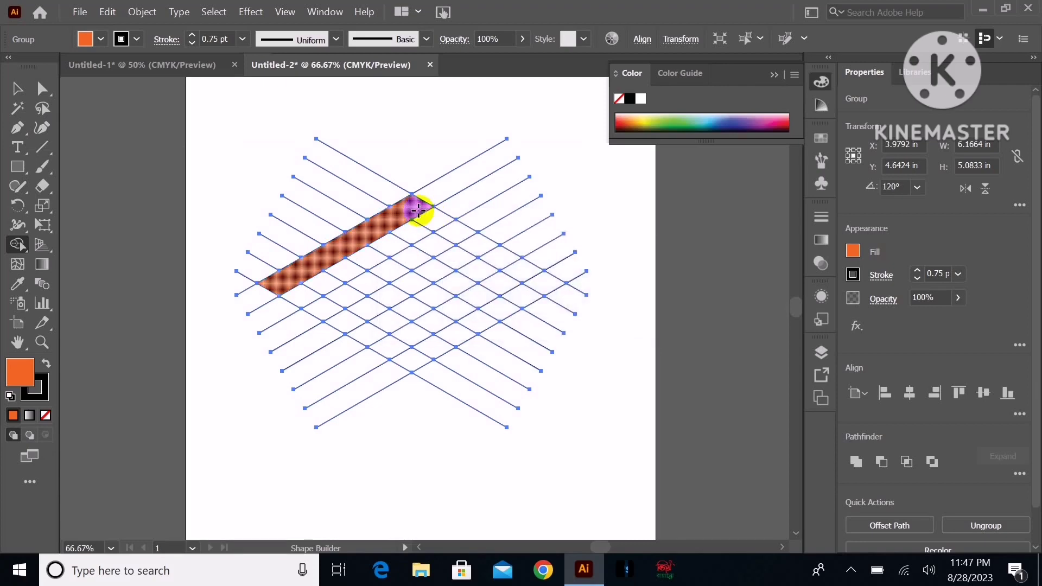
{"action": "mouse_move", "coordinate": [429, 216]}
{"action": "left_mouse_down"}
{"action": "mouse_move", "coordinate": [491, 258]}
{"action": "mouse_move", "coordinate": [559, 283]}
{"action": "left_mouse_up"}
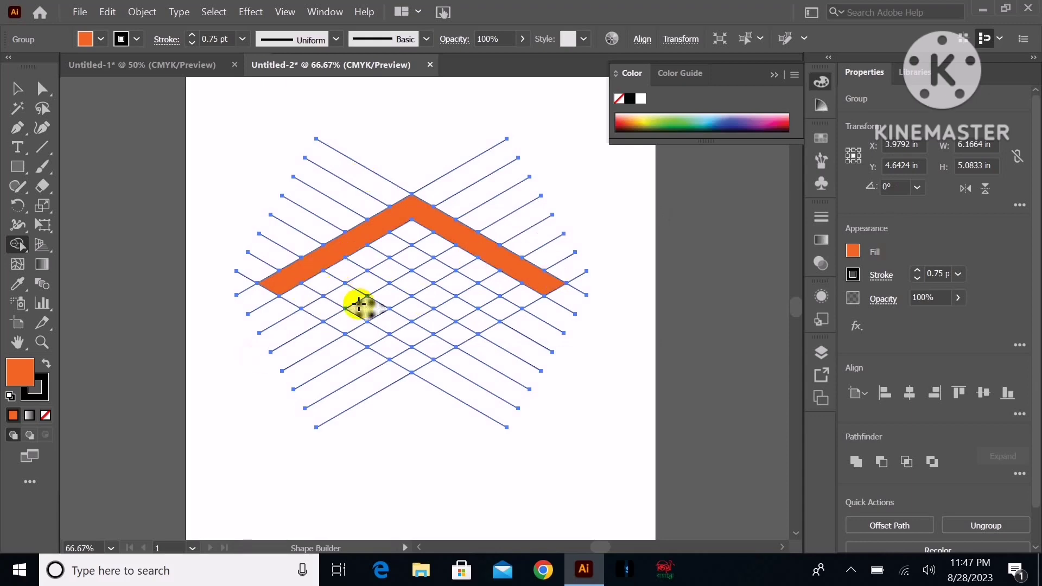
- Check the reference logo in Untitled-1 and return to the grid document
{"action": "left_click", "coordinate": [155, 64]}
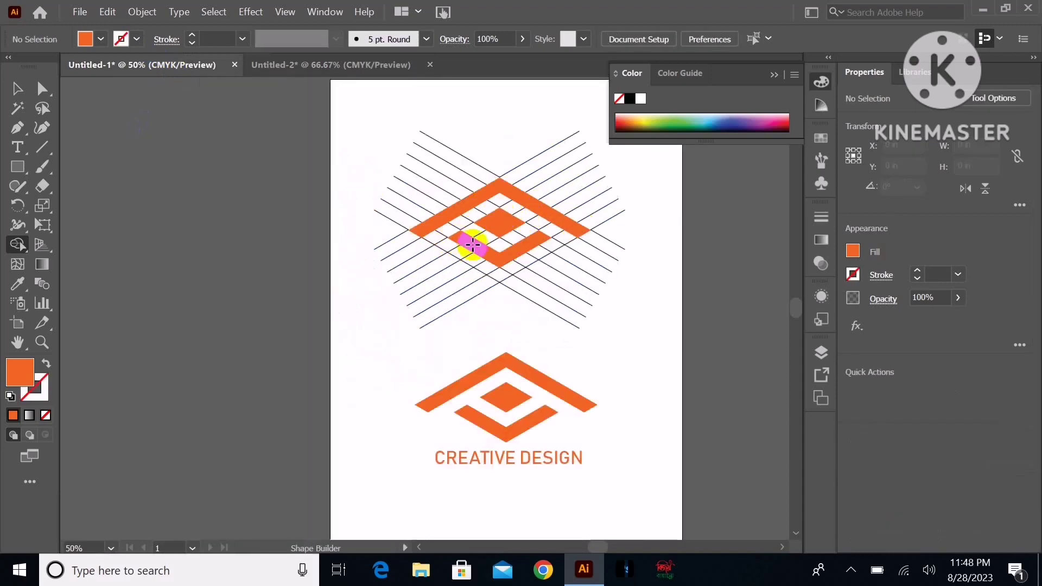
{"action": "left_click_drag", "start_coordinate": [470, 232], "coordinate": [560, 226]}
{"action": "left_click", "coordinate": [360, 67]}
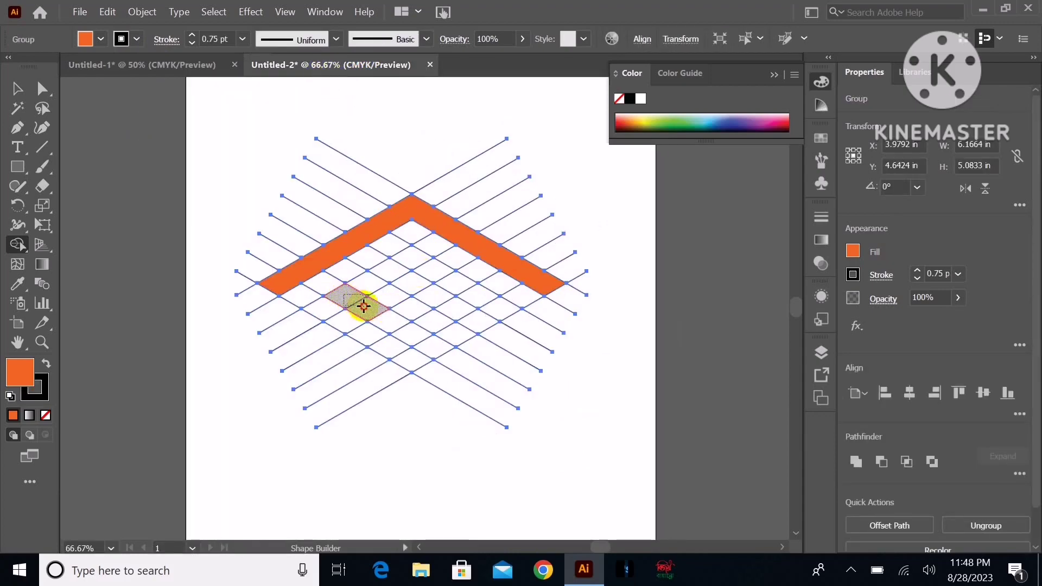
- Merge the lower cells into a second orange V strip, then view the reference logo
{"action": "mouse_move", "coordinate": [352, 298]}
{"action": "left_mouse_down"}
{"action": "mouse_move", "coordinate": [416, 339]}
{"action": "mouse_move", "coordinate": [451, 340]}
{"action": "left_mouse_up"}
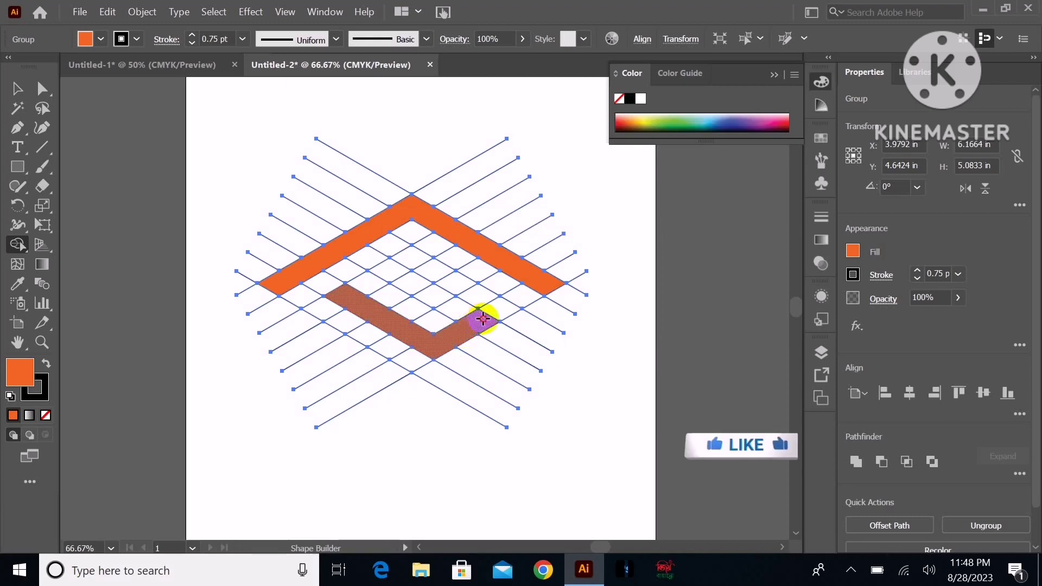
{"action": "left_click_drag", "start_coordinate": [451, 339], "coordinate": [490, 316]}
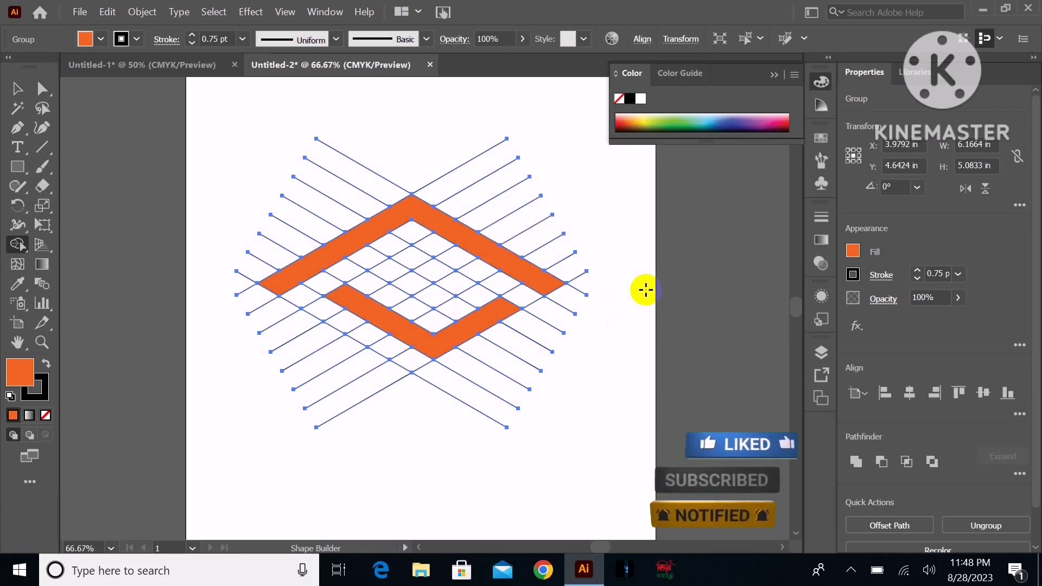
{"action": "left_click", "coordinate": [161, 67]}
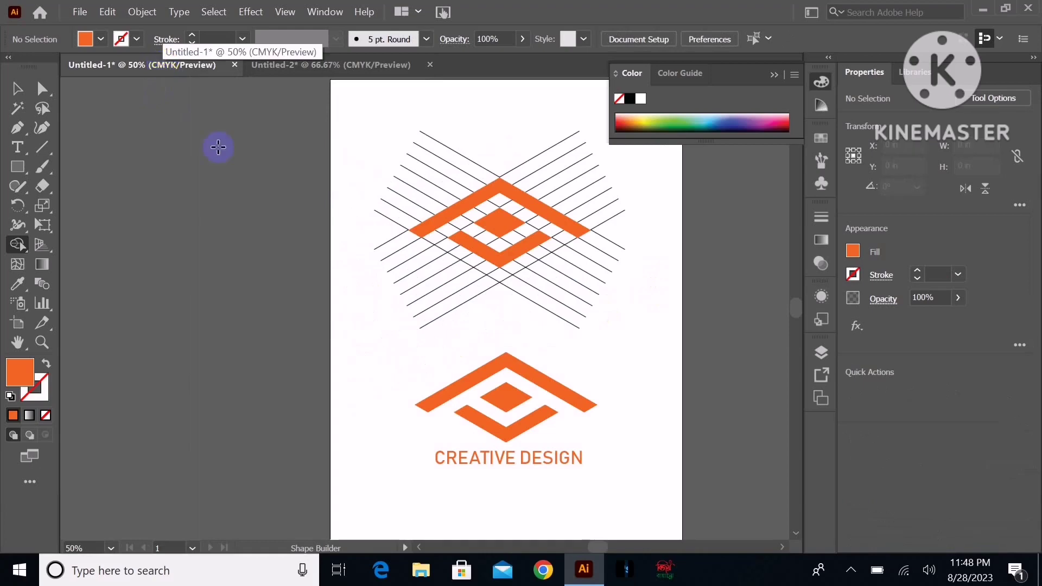
- Back in Untitled-2, retrace the lower orange strip with Shape Builder, then undo its extension
{"action": "left_click", "coordinate": [331, 65]}
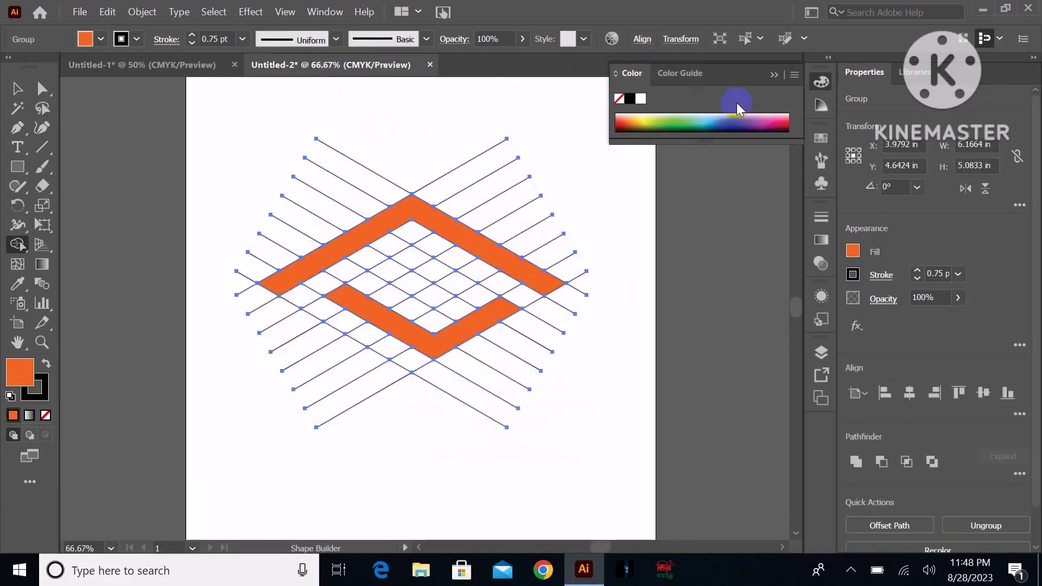
{"action": "mouse_move", "coordinate": [348, 297]}
{"action": "left_mouse_down"}
{"action": "mouse_move", "coordinate": [332, 296]}
{"action": "mouse_move", "coordinate": [391, 305]}
{"action": "left_mouse_up"}
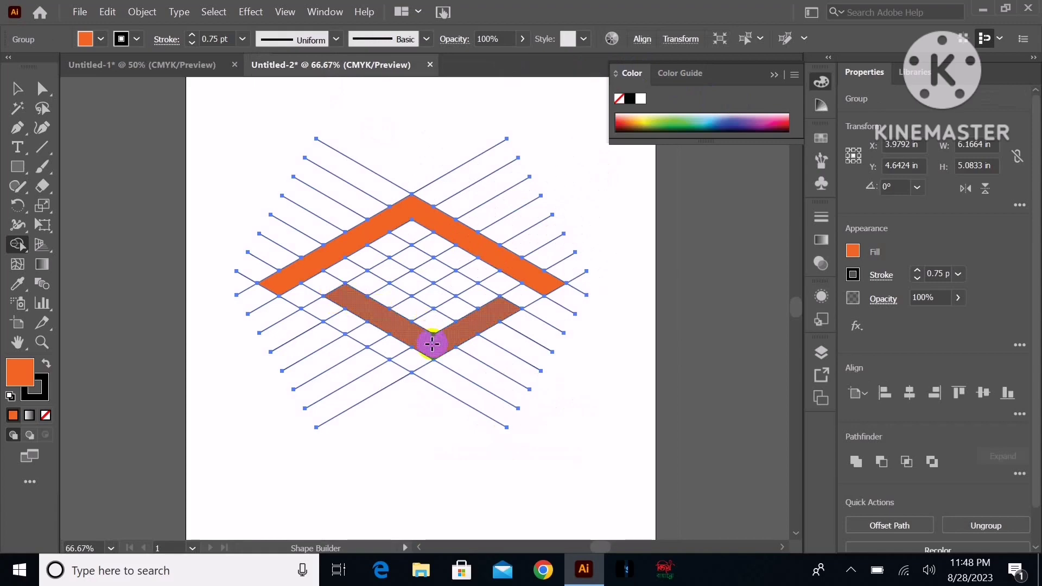
{"action": "left_click_drag", "start_coordinate": [429, 344], "coordinate": [411, 338]}
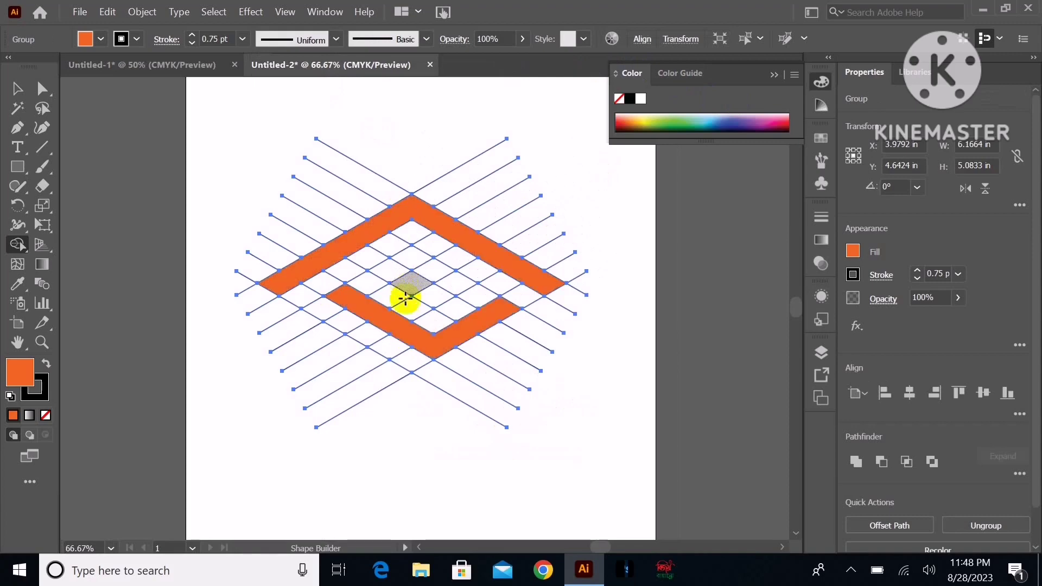
{"action": "left_click", "coordinate": [403, 341]}
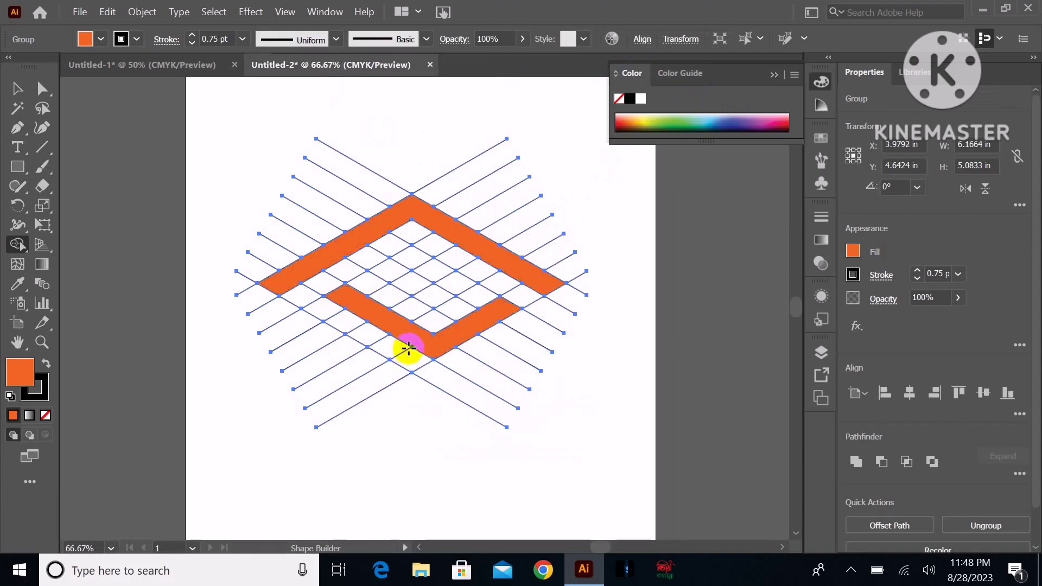
{"action": "left_click", "coordinate": [408, 348]}
{"action": "key", "text": "ctrl"}
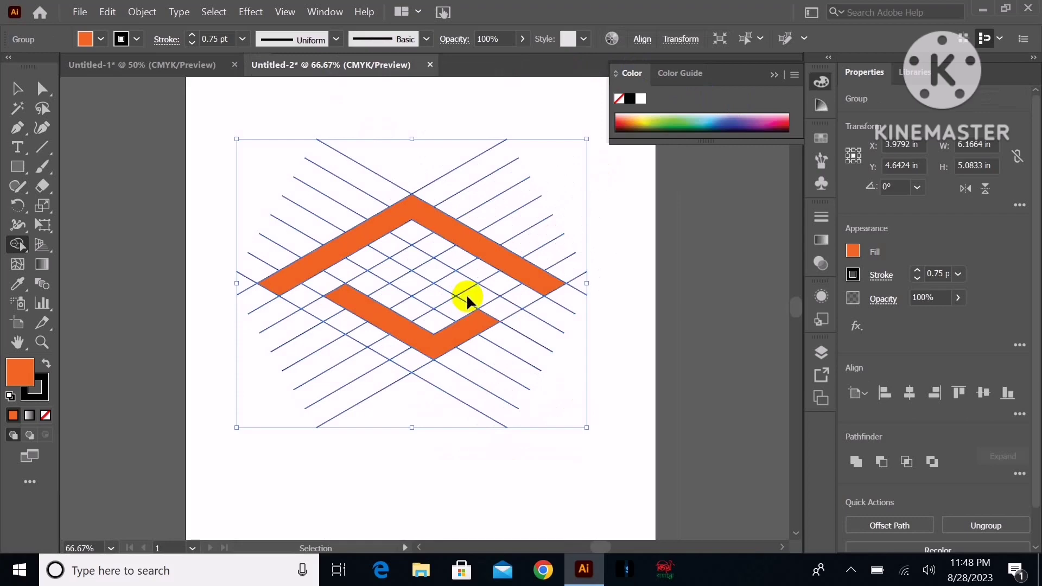
{"action": "key", "text": "ctrl+z"}
{"action": "key", "text": "ctrl+z"}
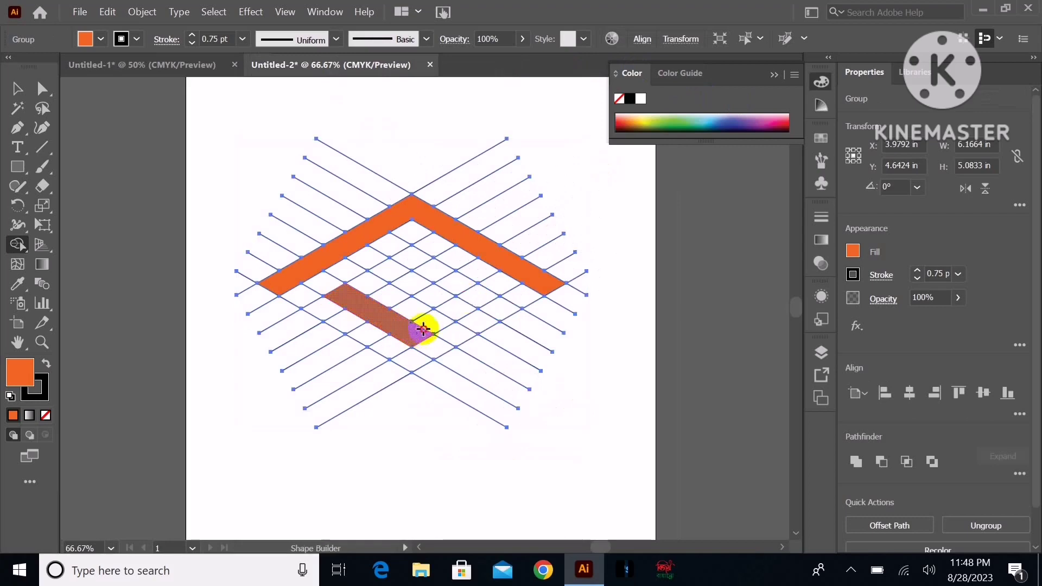
- Rebuild the lower strip as a V shape and fill the small centre diamond orange
{"action": "left_click_drag", "start_coordinate": [423, 328], "coordinate": [473, 303]}
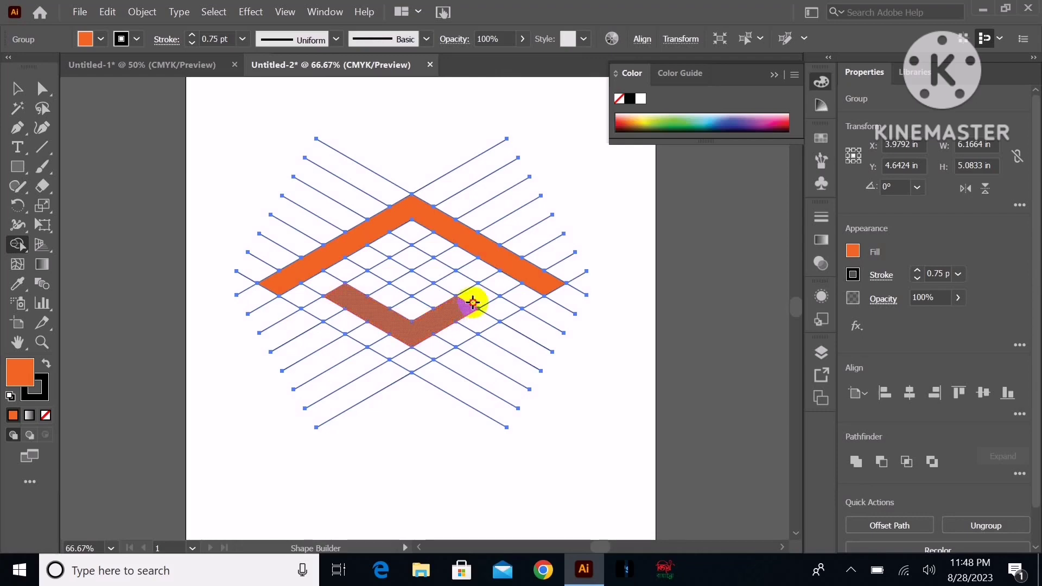
{"action": "left_click_drag", "start_coordinate": [471, 302], "coordinate": [471, 301]}
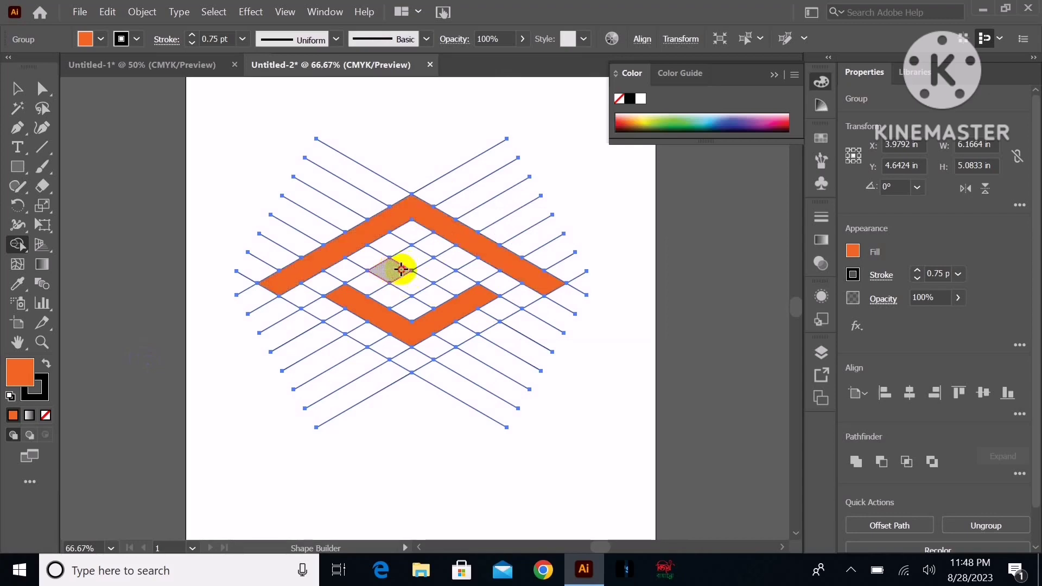
{"action": "mouse_move", "coordinate": [402, 270]}
{"action": "left_mouse_down"}
{"action": "mouse_move", "coordinate": [410, 278]}
{"action": "mouse_move", "coordinate": [416, 266]}
{"action": "left_mouse_up"}
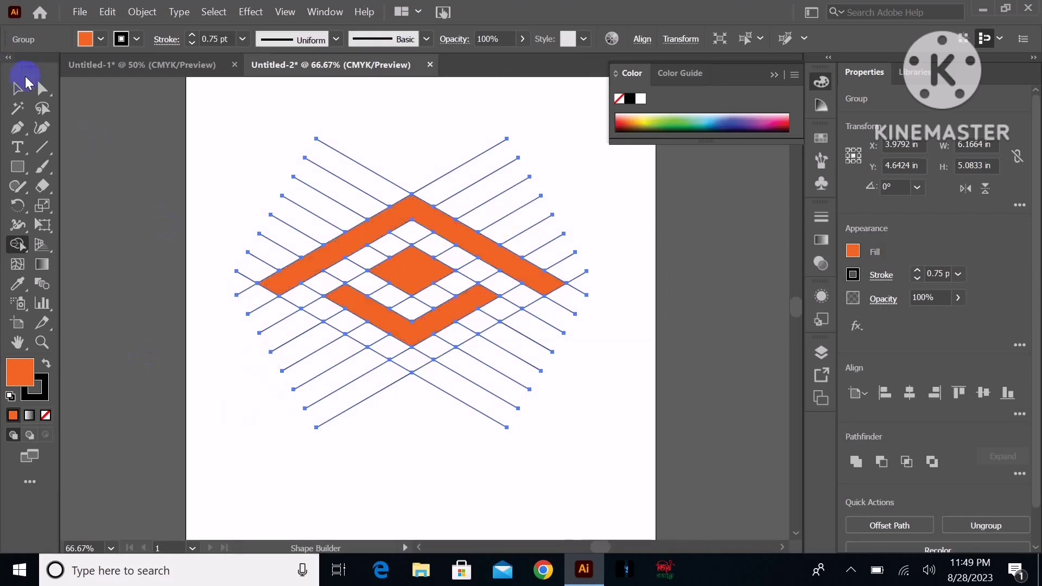
- Select all the grid artwork and ungroup it
{"action": "left_click", "coordinate": [15, 87]}
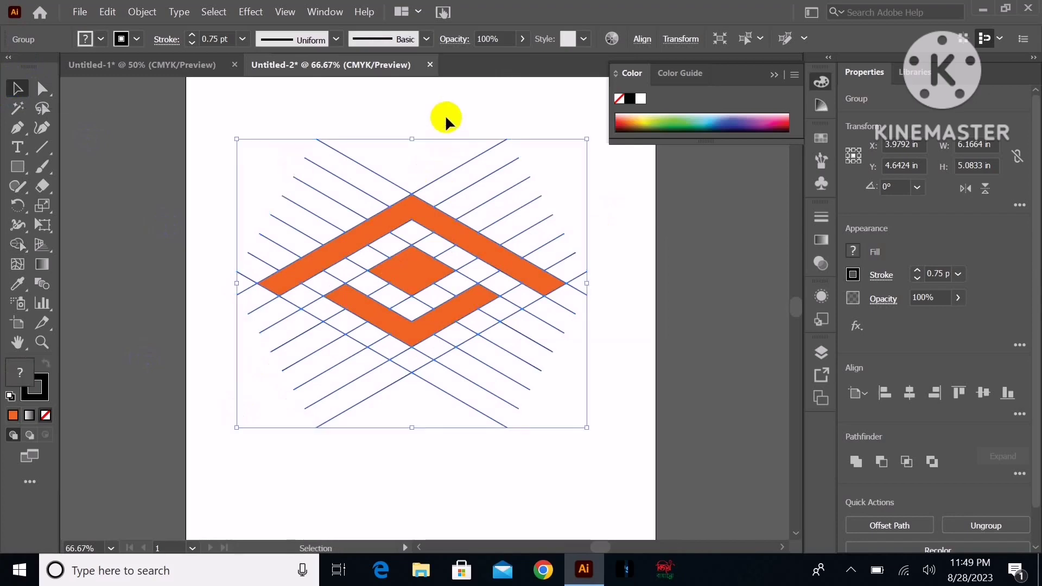
{"action": "left_click", "coordinate": [312, 123]}
{"action": "left_click_drag", "start_coordinate": [265, 126], "coordinate": [571, 436]}
{"action": "right_click", "coordinate": [438, 228]}
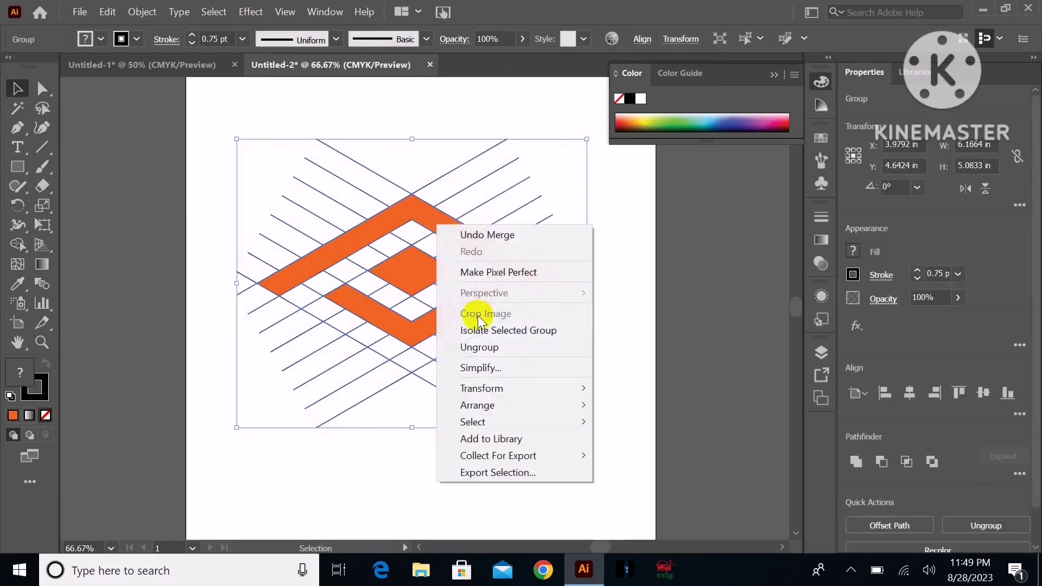
{"action": "left_click", "coordinate": [473, 350]}
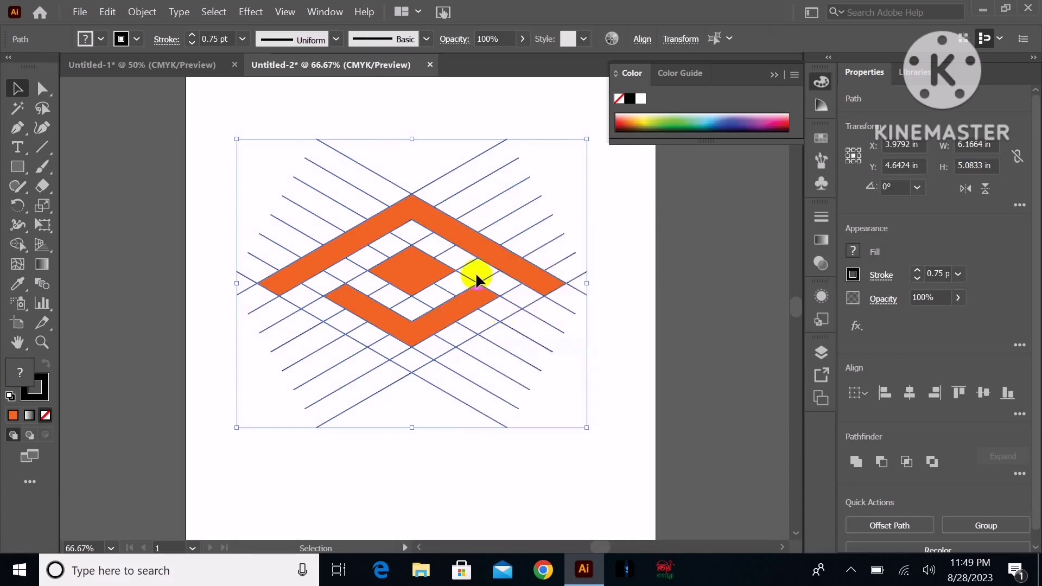
{"action": "left_click", "coordinate": [669, 236]}
- Group the upper chevron, lower chevron and centre diamond into one orange logo
{"action": "left_click", "coordinate": [421, 215]}
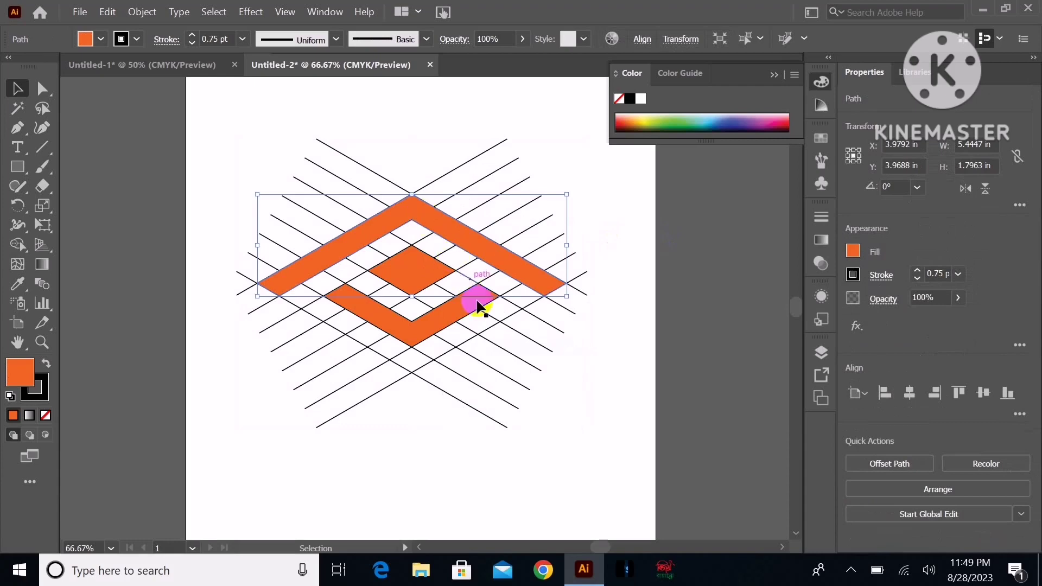
{"action": "left_click", "coordinate": [413, 337], "text": "shift"}
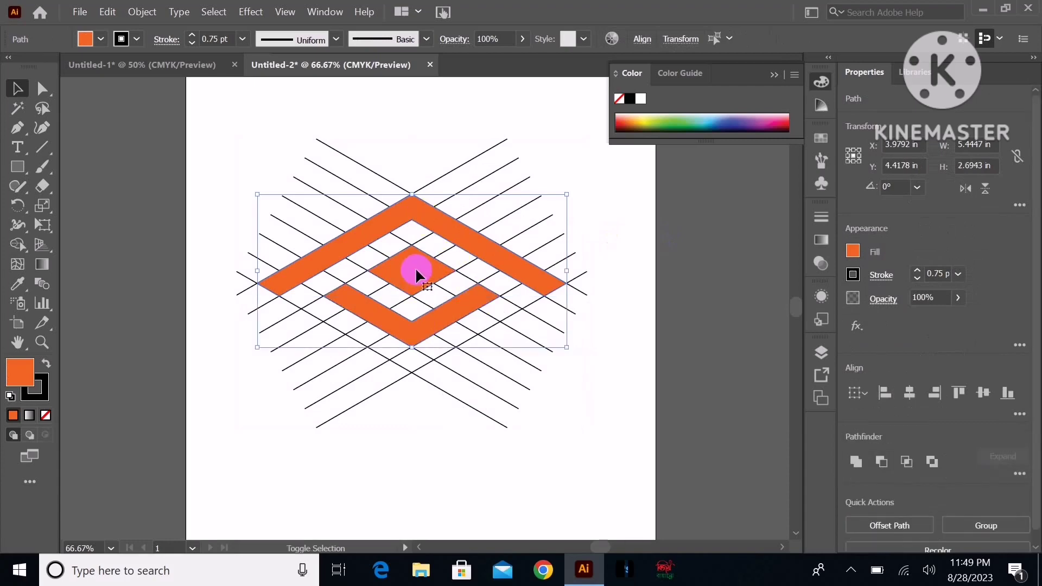
{"action": "right_click", "coordinate": [415, 269]}
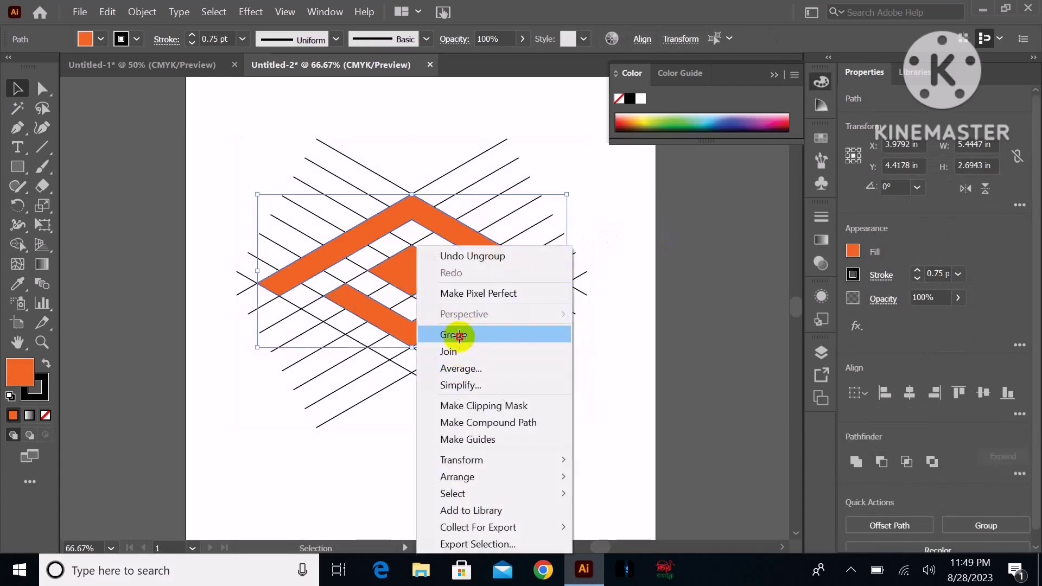
{"action": "left_click", "coordinate": [453, 335]}
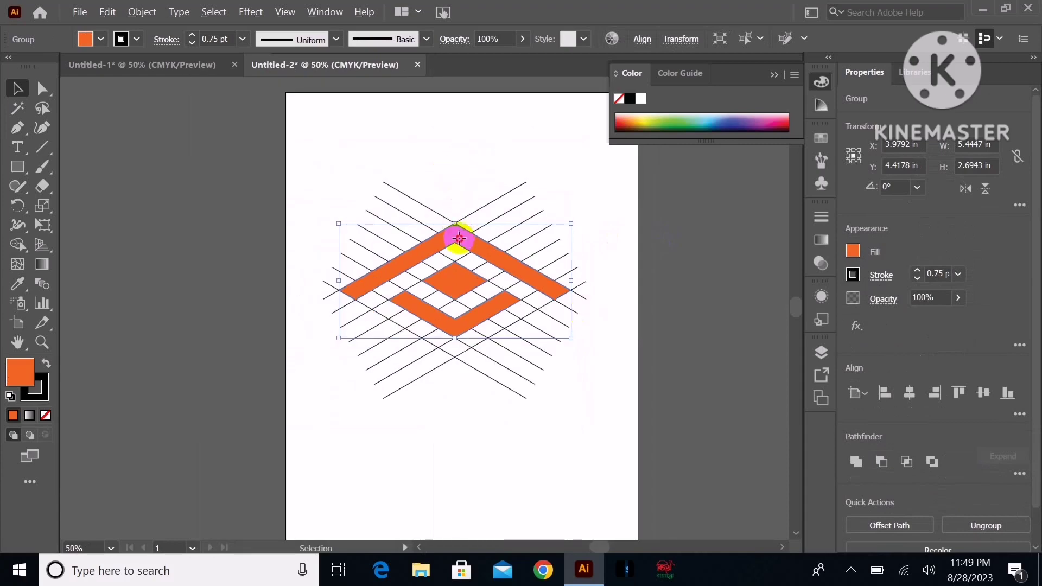
- Alt-drag a copy of the logo beside the artboard and set its stroke to None
{"action": "mouse_move", "coordinate": [458, 239]}
{"action": "left_mouse_down"}
{"action": "mouse_move", "coordinate": [184, 286]}
{"action": "mouse_move", "coordinate": [175, 233]}
{"action": "left_mouse_up"}
{"action": "scroll", "coordinate": [333, 244], "scroll_direction": "down", "scroll_amount": 1}
{"action": "scroll", "coordinate": [334, 244], "scroll_direction": "down", "scroll_amount": 1}
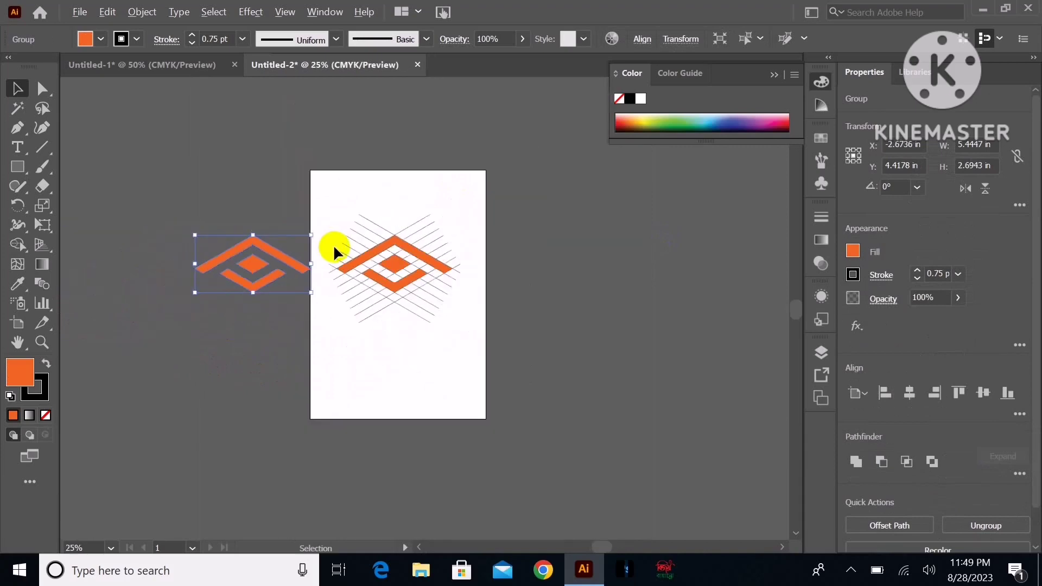
{"action": "scroll", "coordinate": [333, 244], "scroll_direction": "up", "scroll_amount": 2}
{"action": "scroll", "coordinate": [269, 286], "scroll_direction": "down", "scroll_amount": 1}
{"action": "left_click_drag", "start_coordinate": [238, 270], "coordinate": [200, 278]}
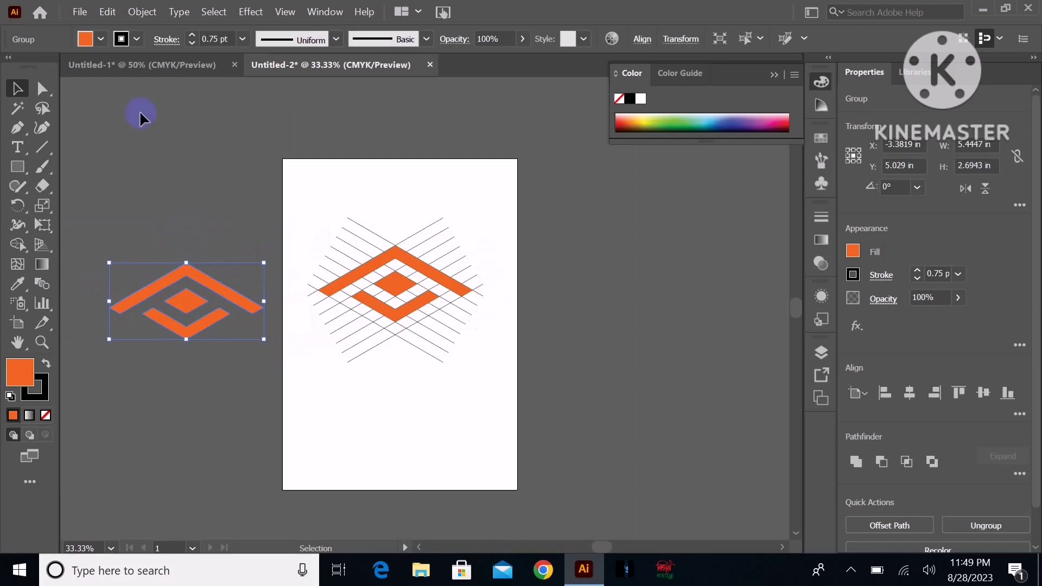
{"action": "left_click", "coordinate": [138, 41]}
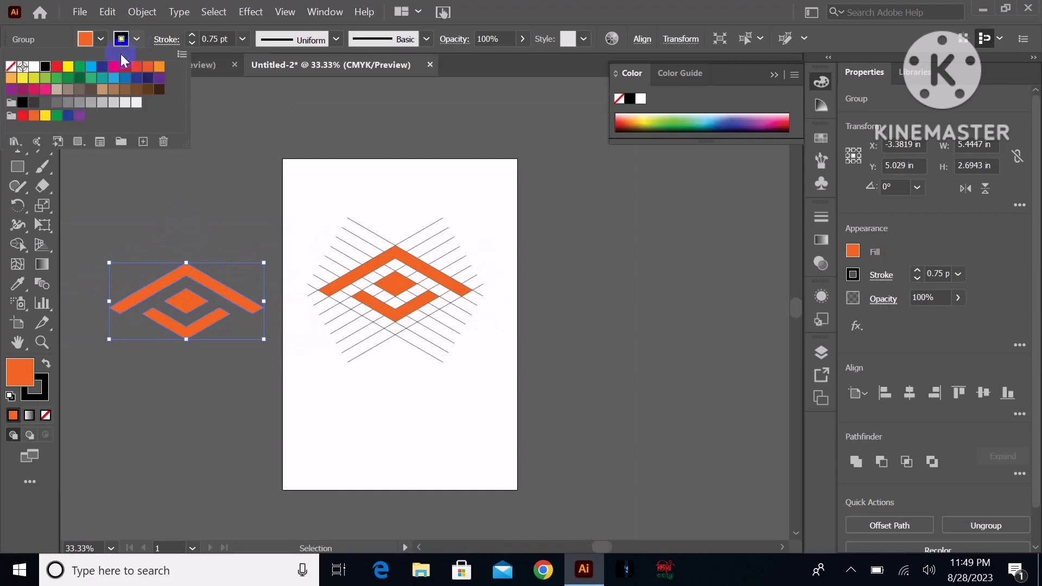
{"action": "left_click", "coordinate": [10, 66]}
- Move the side copy higher and Alt-drag another logo copy onto the artboard below the grid
{"action": "left_click", "coordinate": [154, 198]}
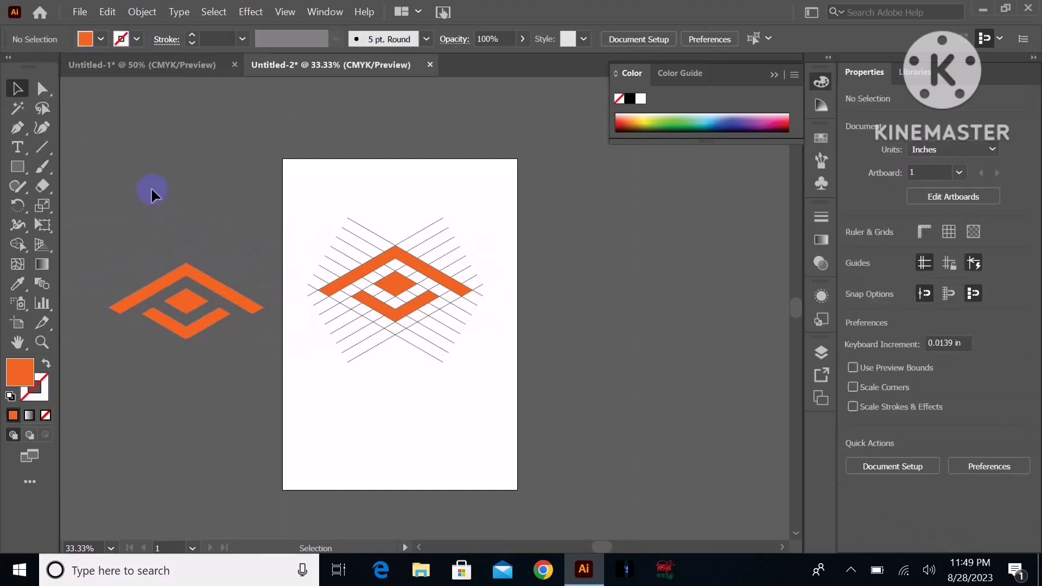
{"action": "left_click", "coordinate": [201, 320]}
{"action": "left_click_drag", "start_coordinate": [190, 275], "coordinate": [187, 169]}
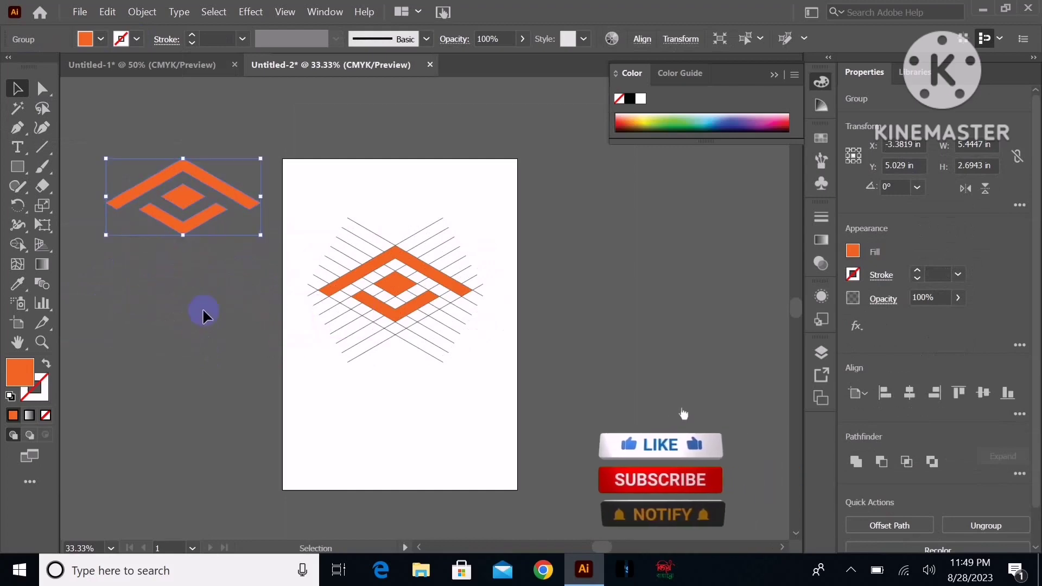
{"action": "left_click", "coordinate": [203, 308]}
{"action": "left_click", "coordinate": [198, 223]}
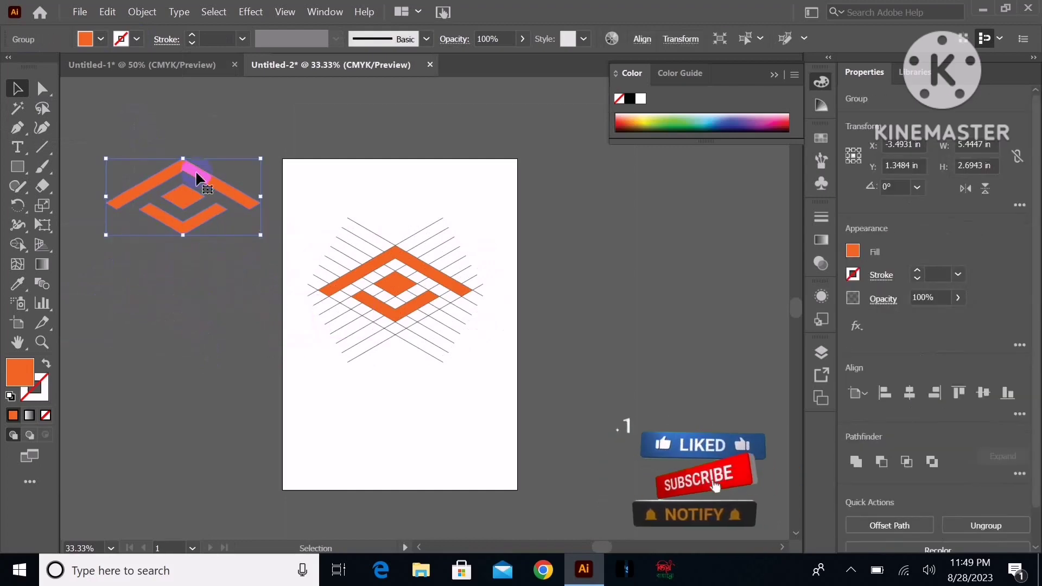
{"action": "mouse_move", "coordinate": [197, 171]}
{"action": "left_mouse_down"}
{"action": "mouse_move", "coordinate": [419, 402]}
{"action": "mouse_move", "coordinate": [411, 373]}
{"action": "left_mouse_up"}
{"action": "left_click", "coordinate": [567, 323]}
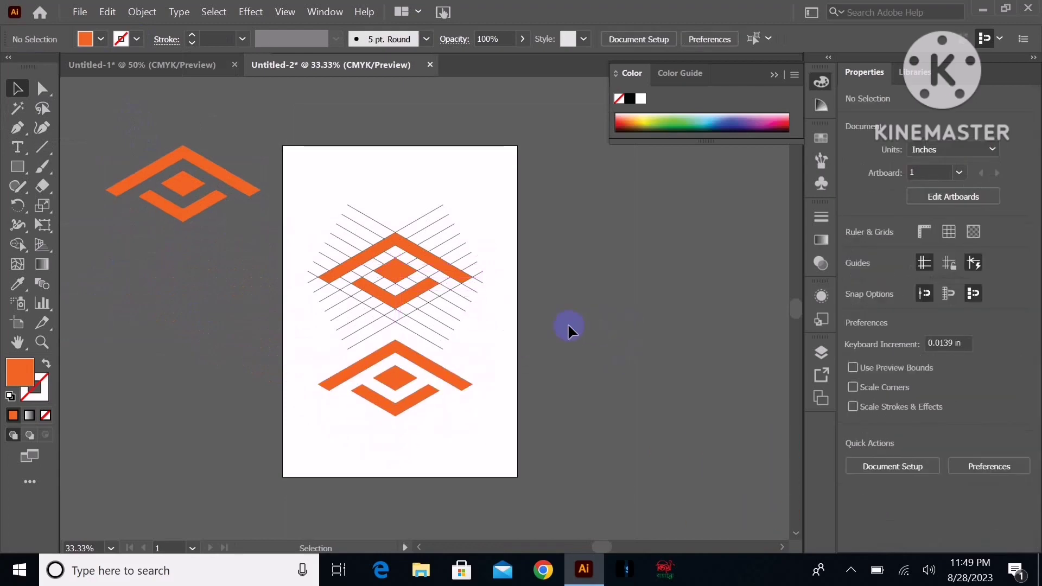
{"action": "scroll", "coordinate": [568, 323], "scroll_direction": "down", "scroll_amount": 1}
- Create 60 pt text reading 'CREATIVE DESIGN' and move it beneath the lower logo
{"action": "left_click", "coordinate": [15, 147]}
{"action": "left_click", "coordinate": [181, 295]}
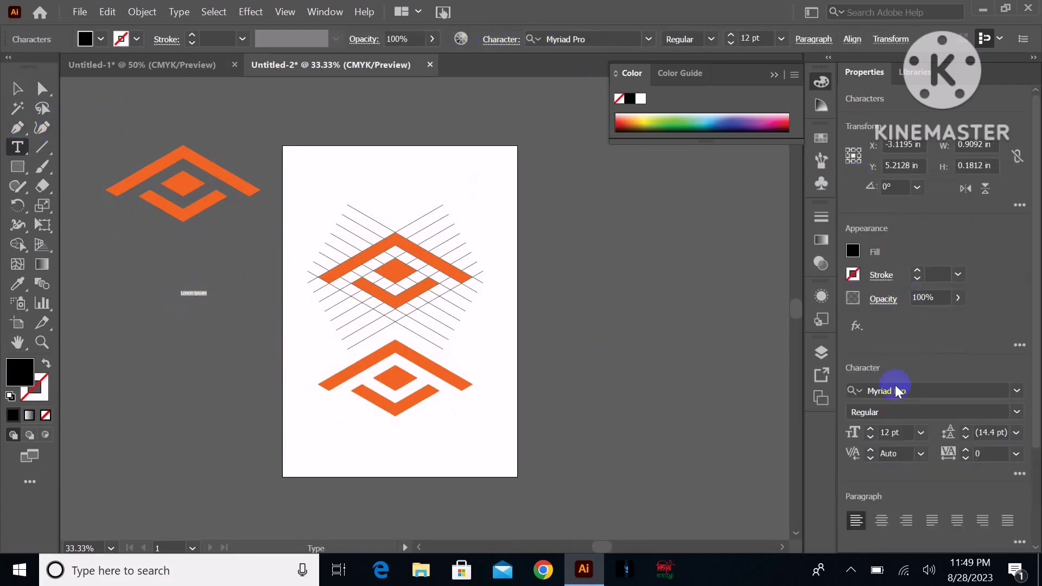
{"action": "left_click", "coordinate": [921, 433]}
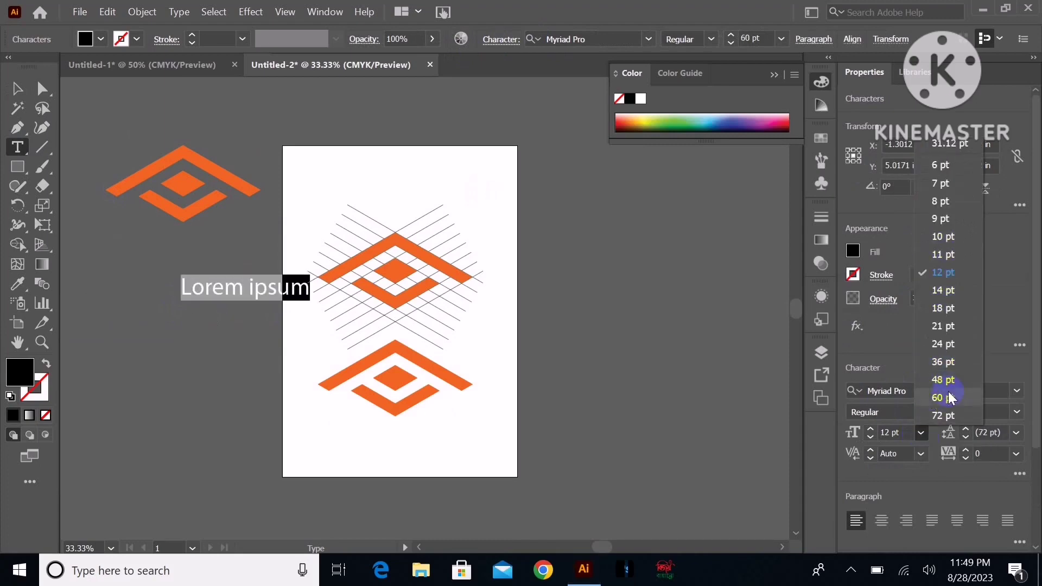
{"action": "left_click", "coordinate": [943, 398]}
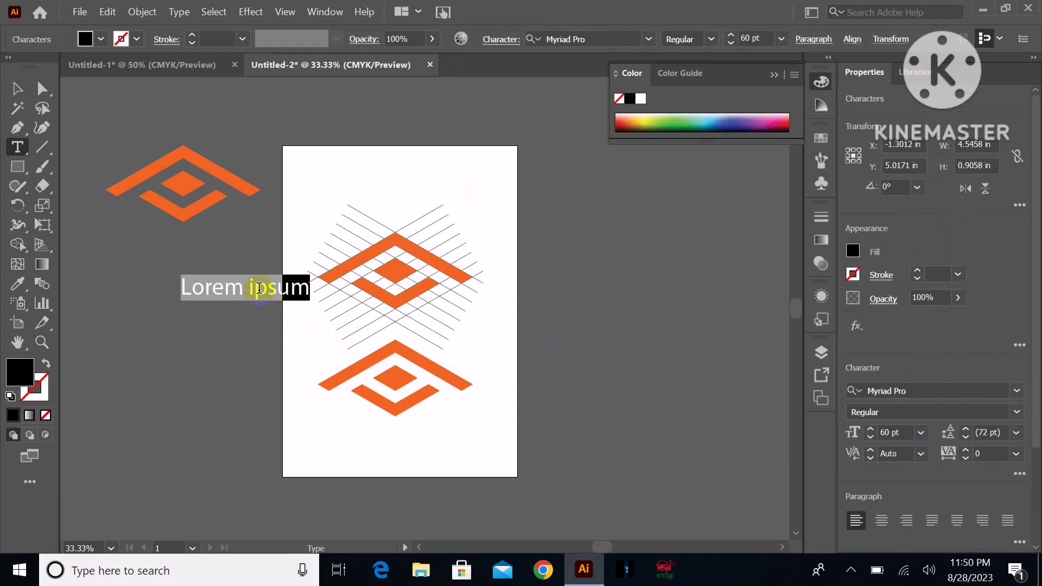
{"action": "type", "text": "CREATIVE DESIGN"}
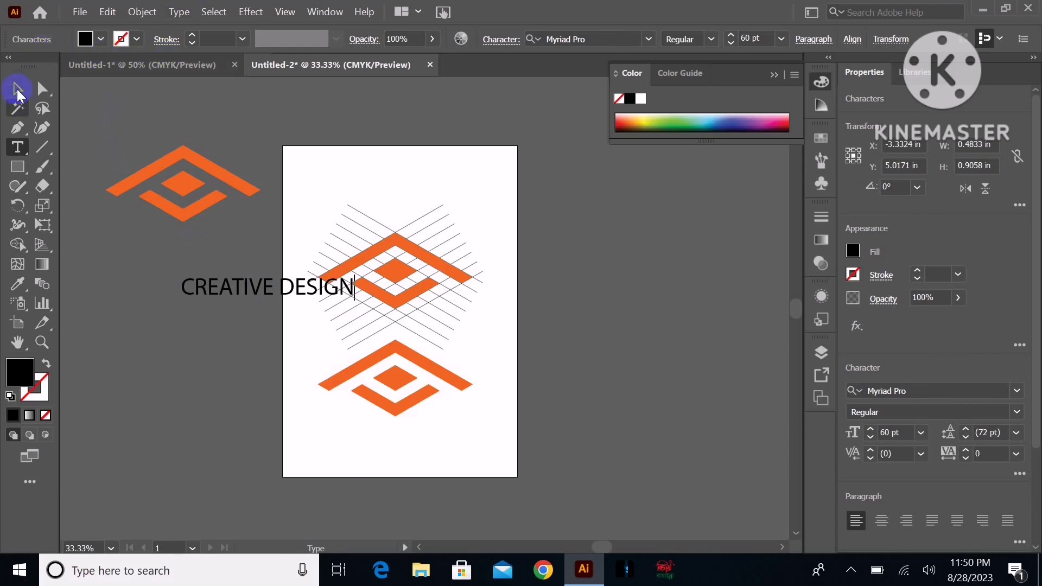
{"action": "left_click", "coordinate": [17, 88]}
{"action": "left_click_drag", "start_coordinate": [253, 293], "coordinate": [374, 439]}
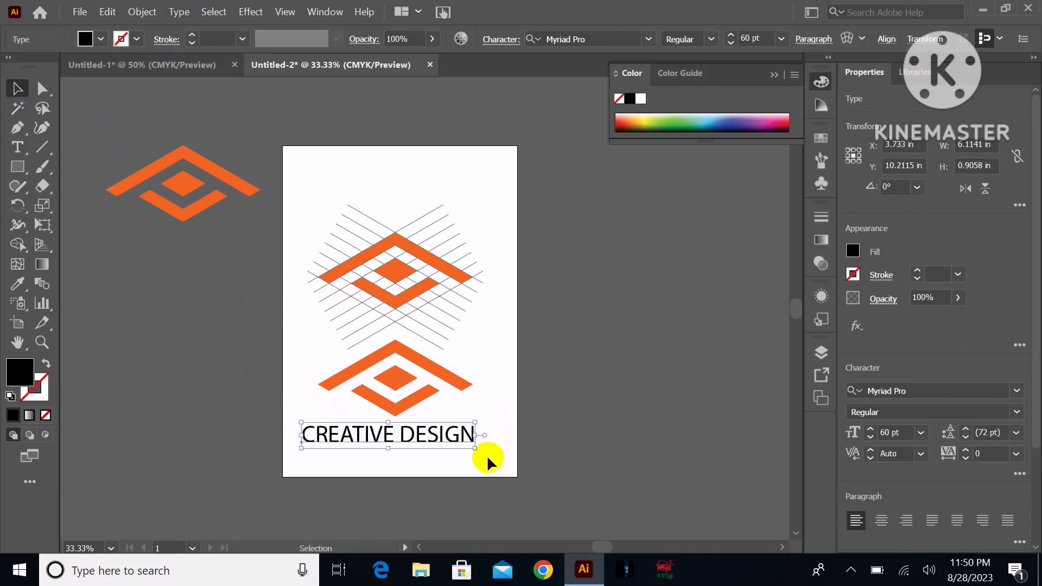
- Resize the caption to 36 pt and eyedrop the logo's orange onto it
{"action": "left_click", "coordinate": [889, 434]}
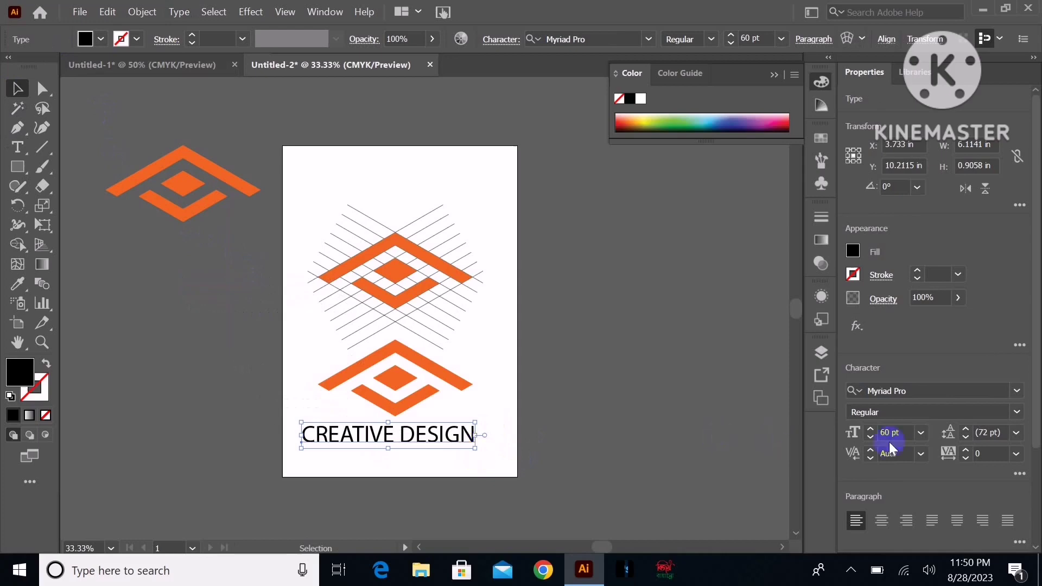
{"action": "left_click", "coordinate": [921, 433]}
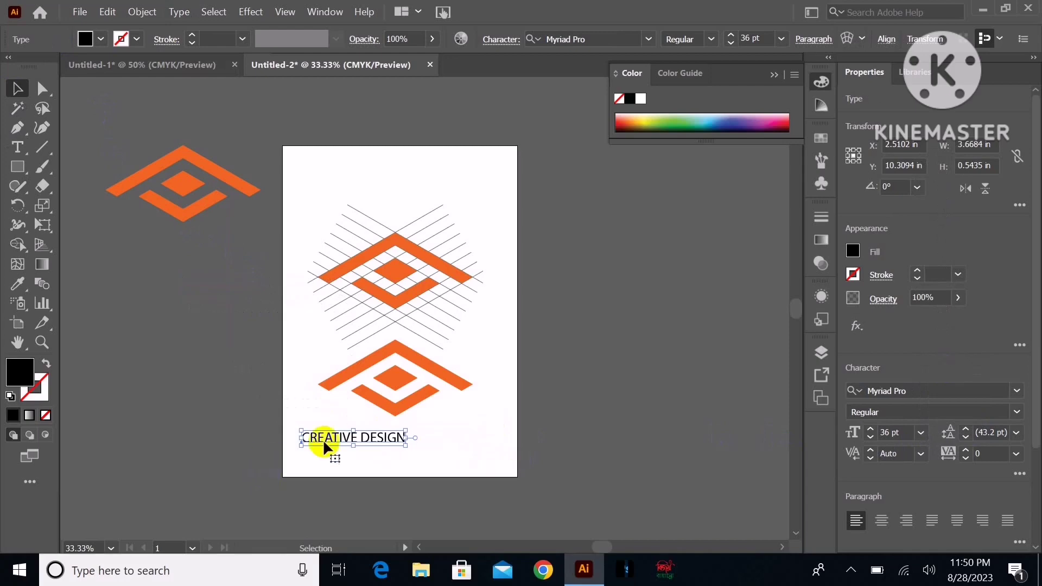
{"action": "left_click_drag", "start_coordinate": [342, 441], "coordinate": [385, 432]}
{"action": "left_click", "coordinate": [18, 282]}
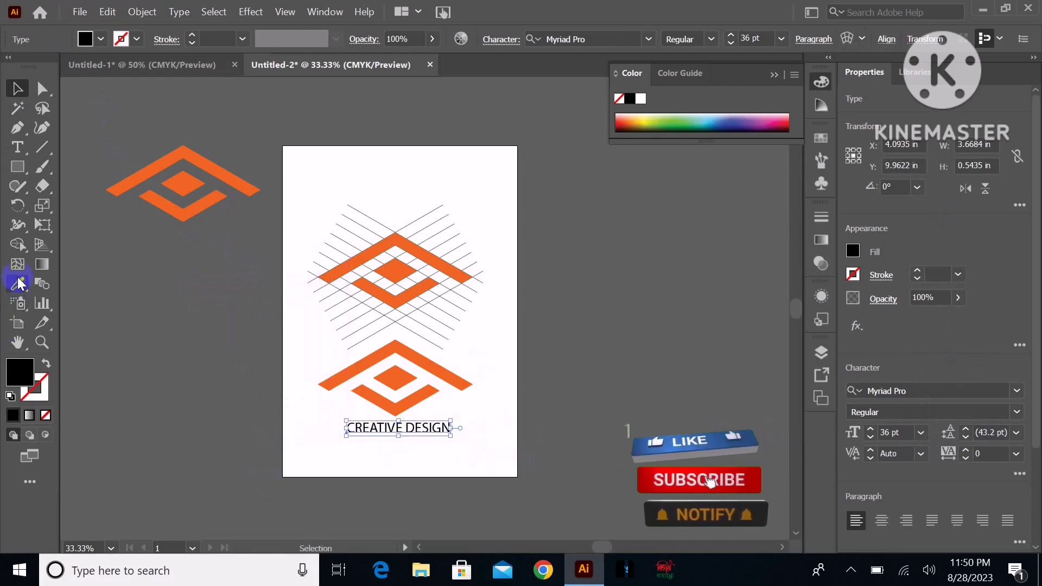
{"action": "left_click", "coordinate": [332, 374]}
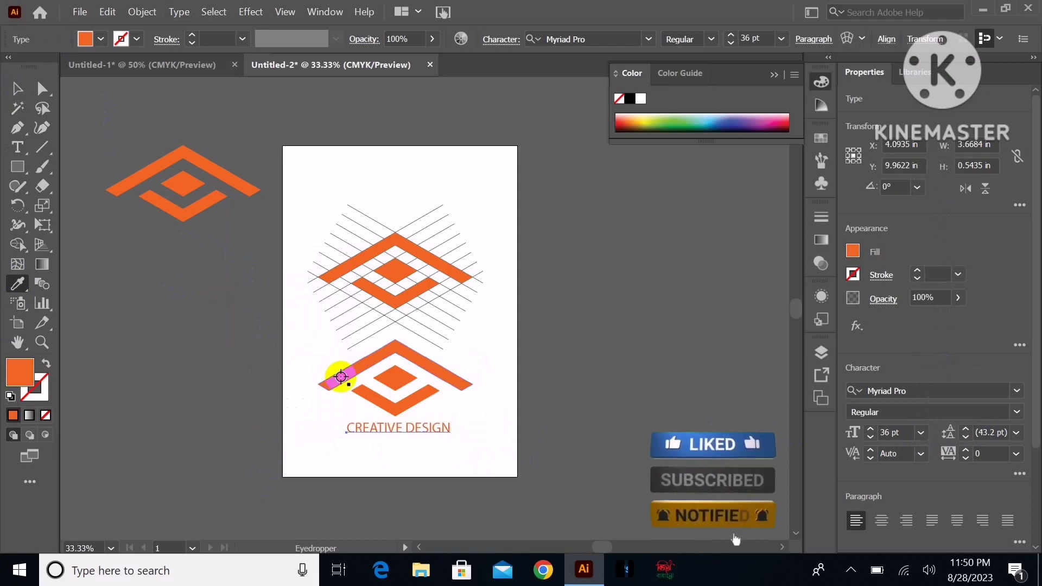
{"action": "left_click", "coordinate": [17, 88]}
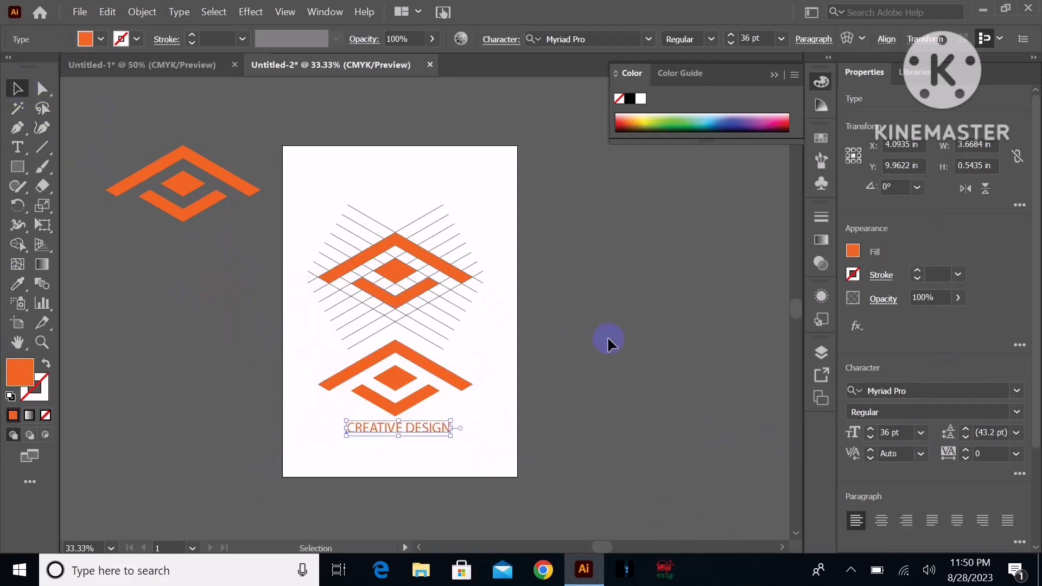
- Set the caption to Verdana at 24 pt and centre it under the lower logo
{"action": "left_click", "coordinate": [1017, 392]}
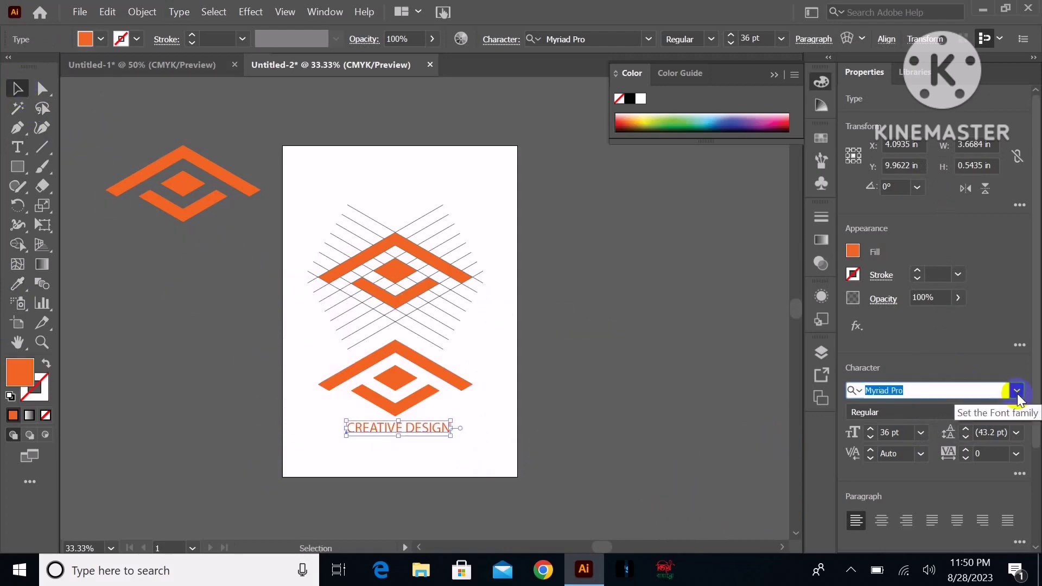
{"action": "left_click", "coordinate": [901, 523]}
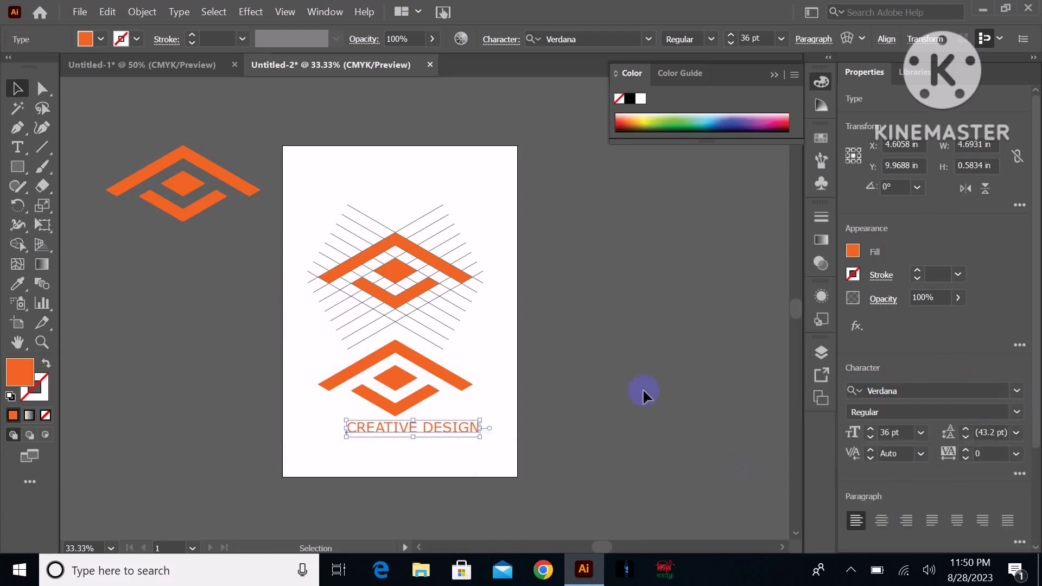
{"action": "left_click_drag", "start_coordinate": [409, 435], "coordinate": [398, 435]}
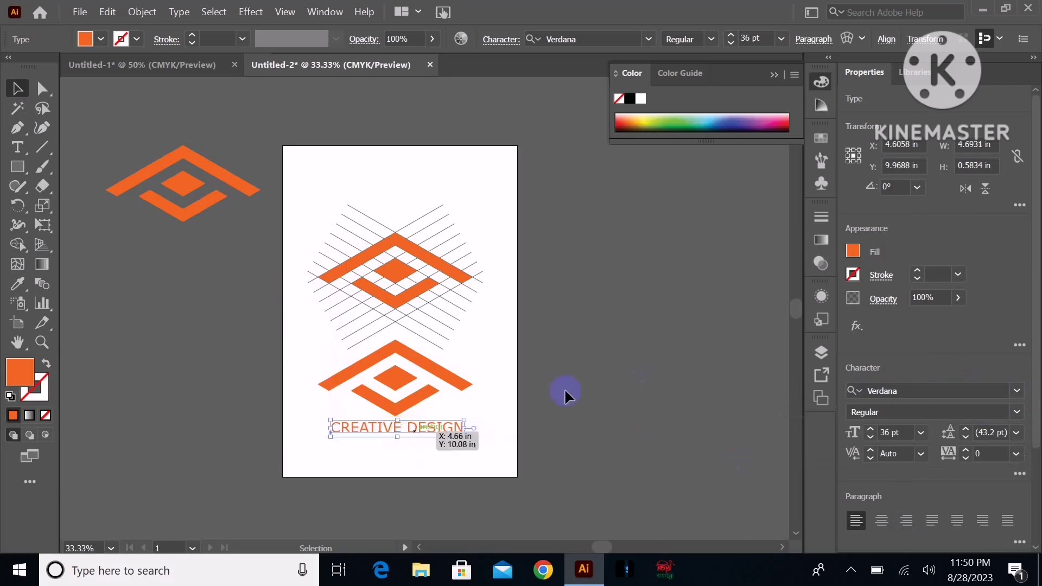
{"action": "left_click", "coordinate": [923, 434]}
{"action": "left_click", "coordinate": [945, 345]}
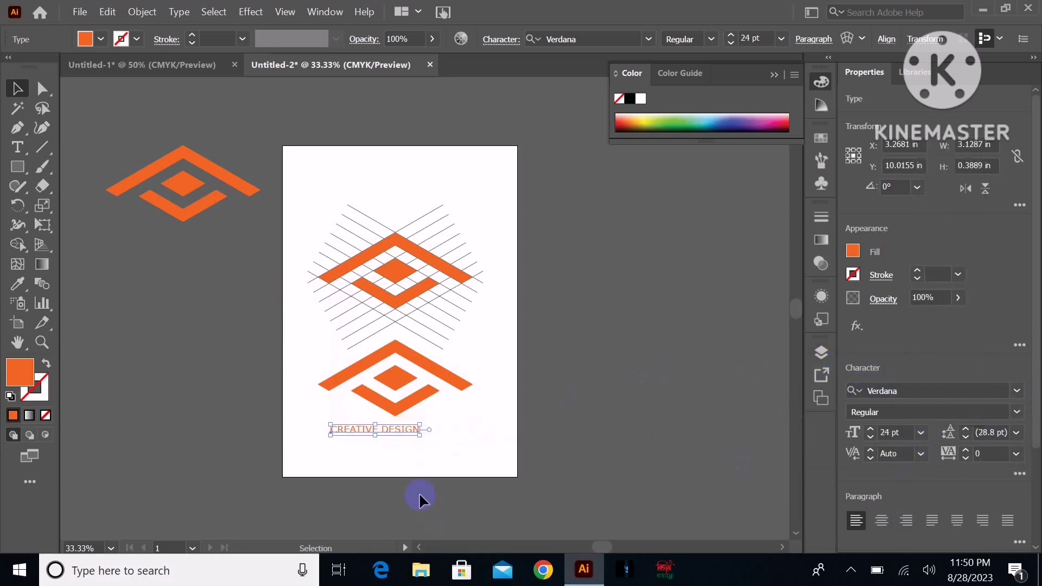
{"action": "left_click_drag", "start_coordinate": [399, 433], "coordinate": [412, 429]}
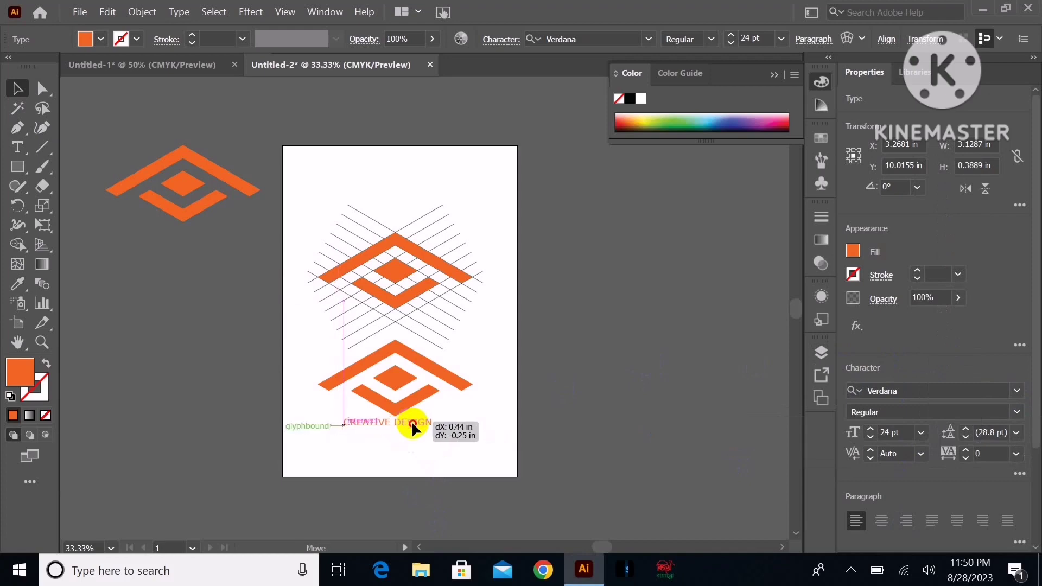
{"action": "left_click", "coordinate": [557, 394]}
{"action": "scroll", "coordinate": [408, 444], "scroll_direction": "up", "scroll_amount": 2}
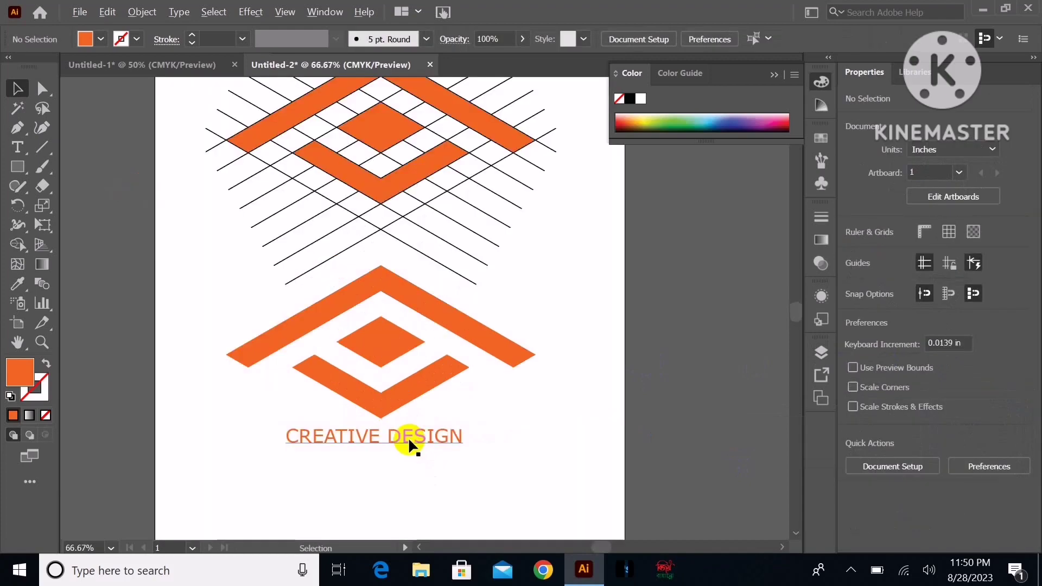